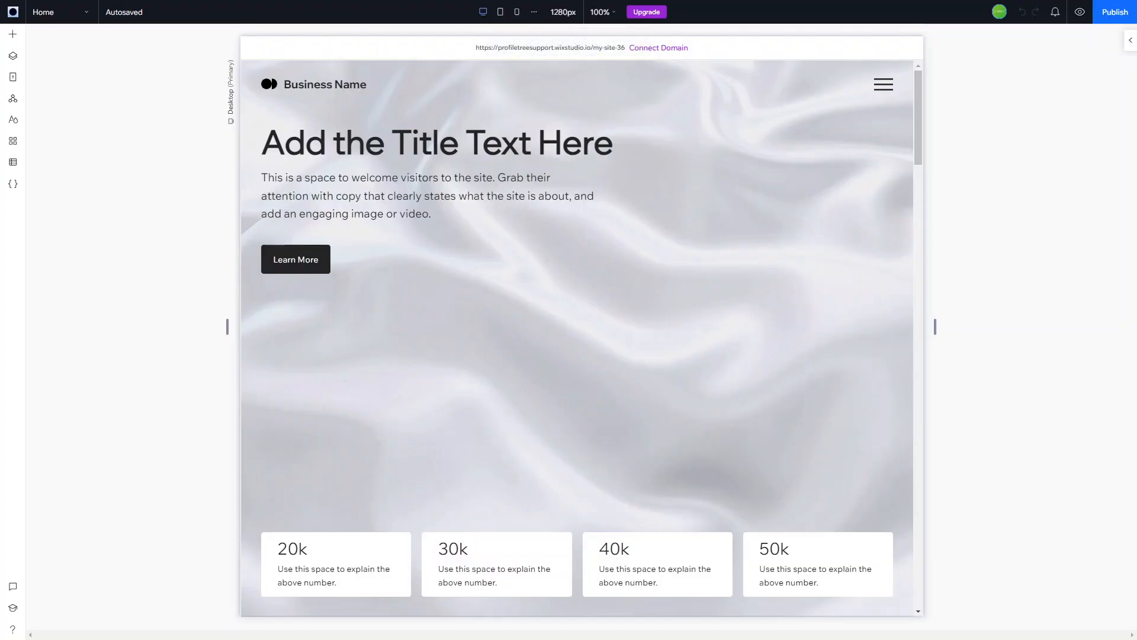
Step: Look over the home page and open the site typography styles
scroll(429, 423, down, 15)
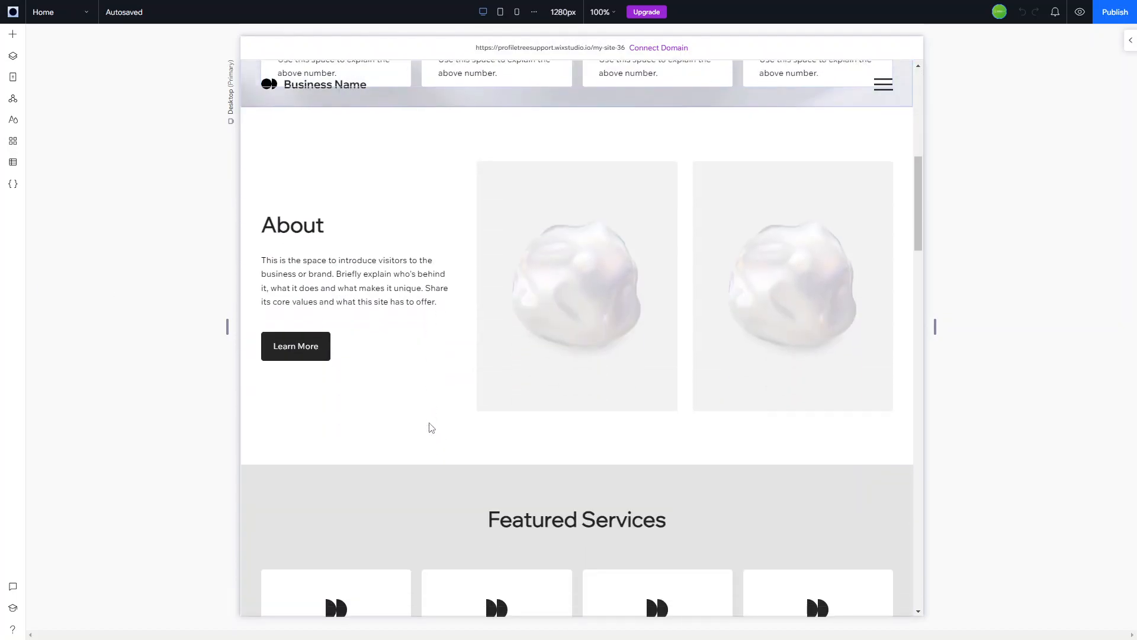
scroll(431, 427, up, 15)
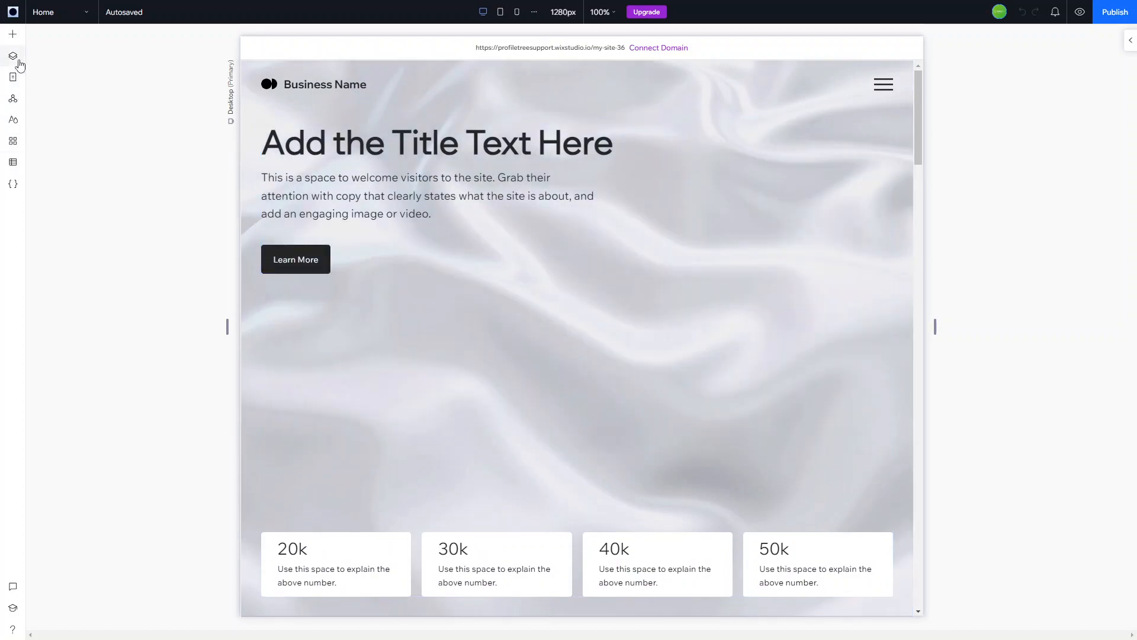
click(13, 122)
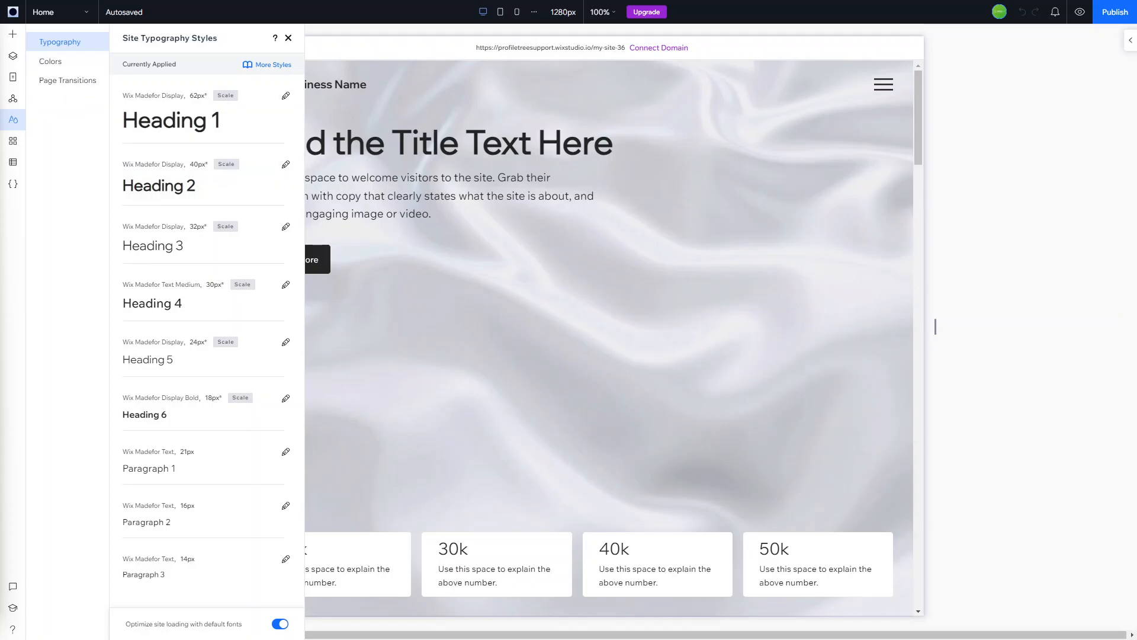
click(64, 81)
click(78, 45)
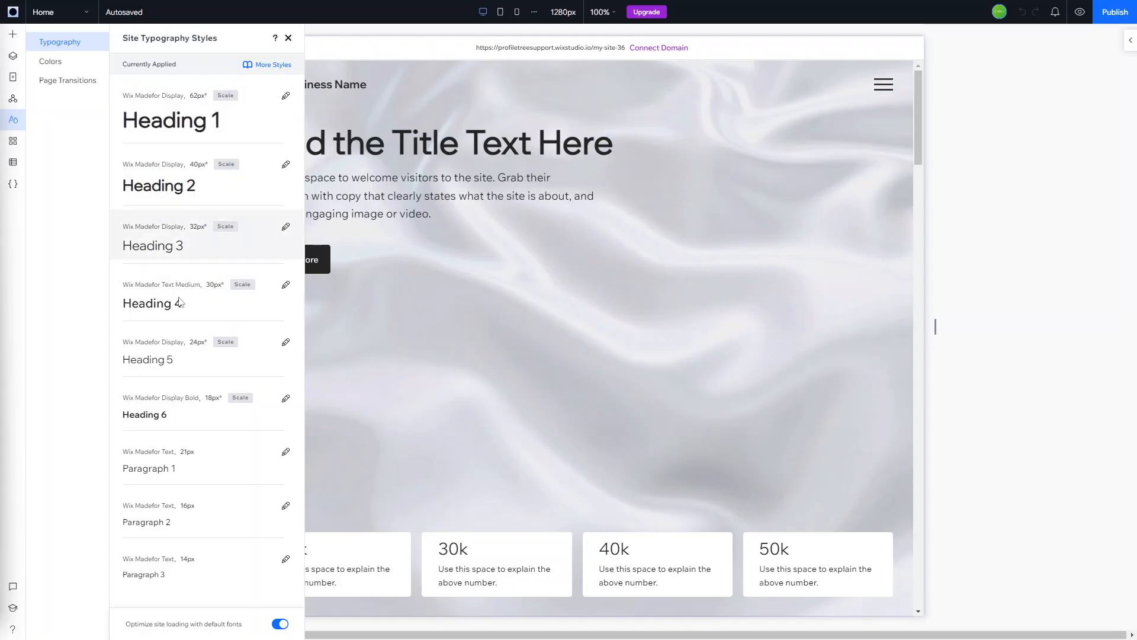
Step: View the saved style libraries available for the site typography, and close them without applying any
click(273, 68)
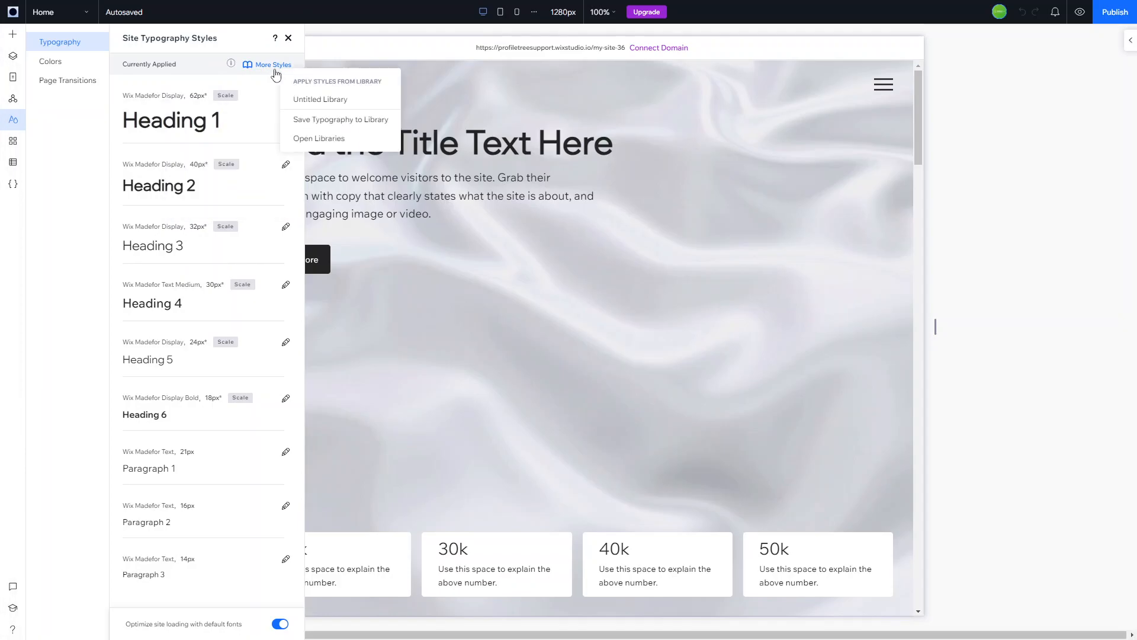
click(342, 142)
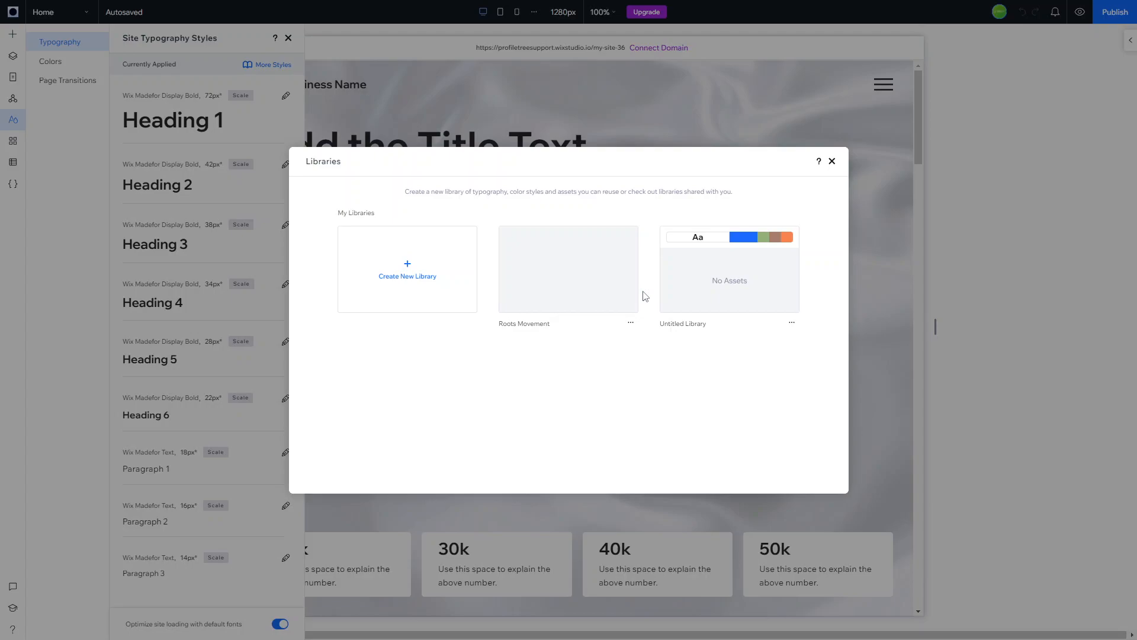
click(833, 162)
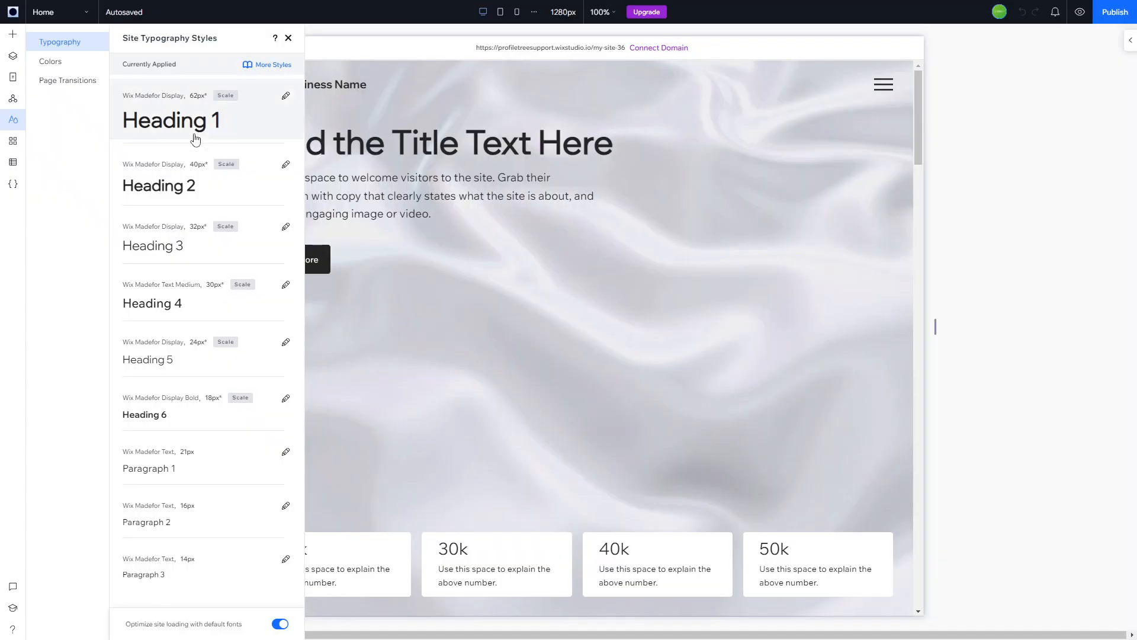
Step: Open the Heading 1 typography style for editing
scroll(429, 453, down, 10)
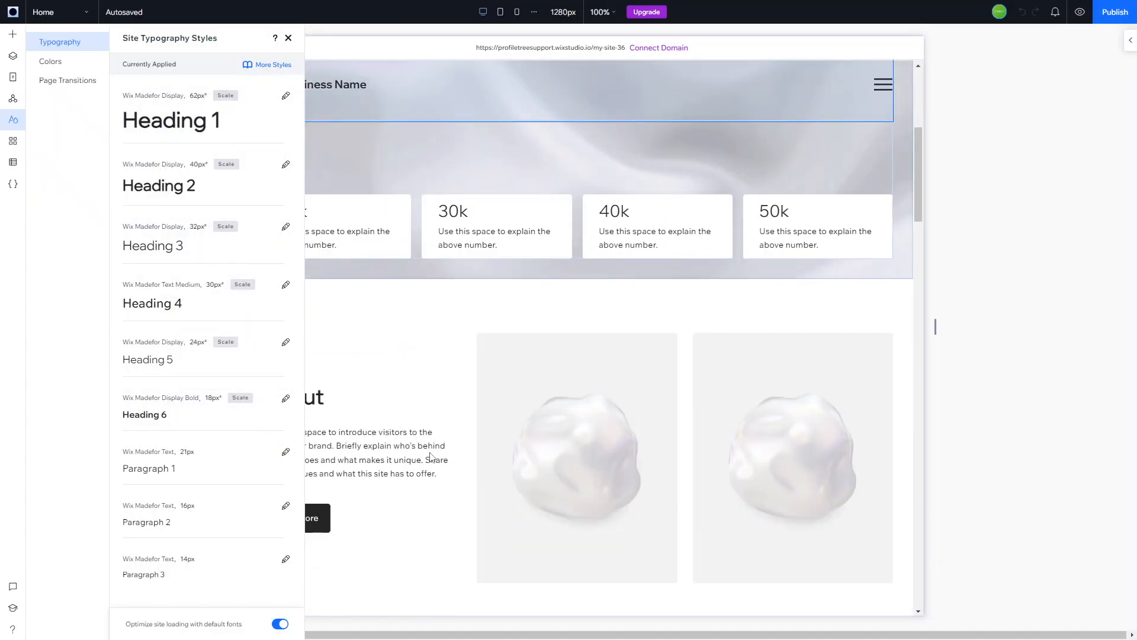
scroll(428, 452, up, 10)
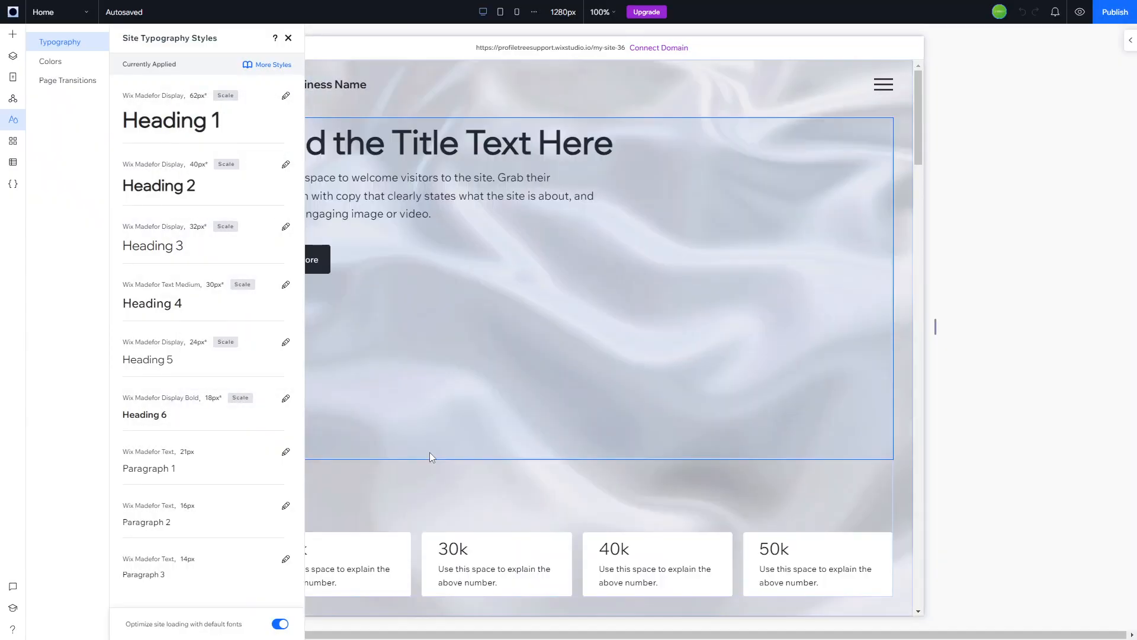
click(286, 97)
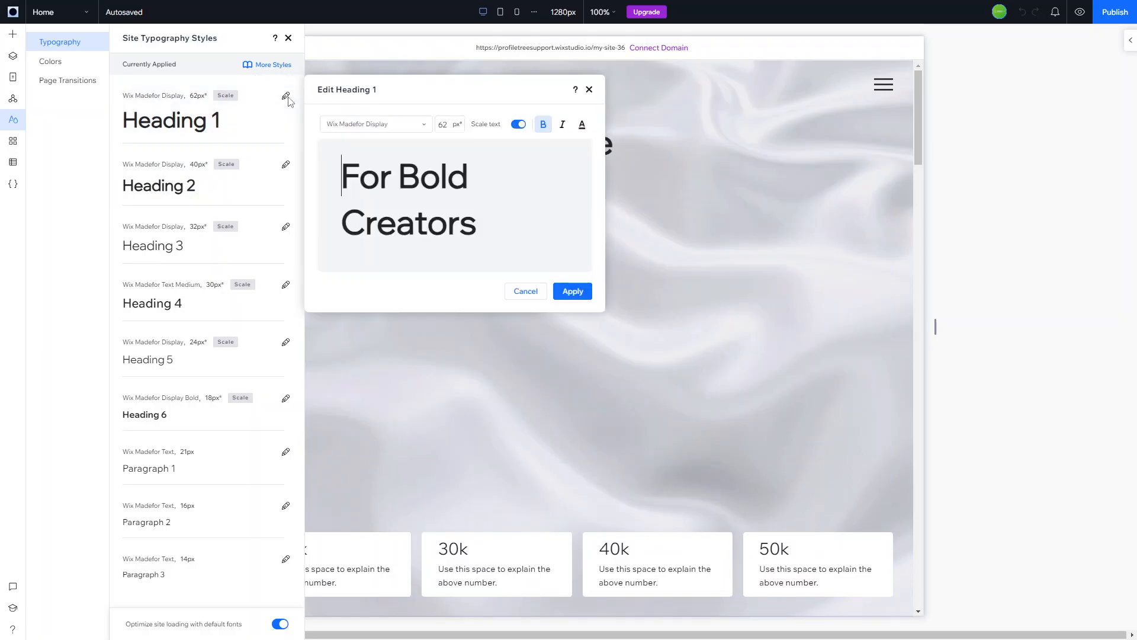
Step: Try the scaling and italic options on the Heading 1 style and view its text color choices
click(388, 127)
click(449, 133)
click(518, 125)
click(518, 126)
click(566, 126)
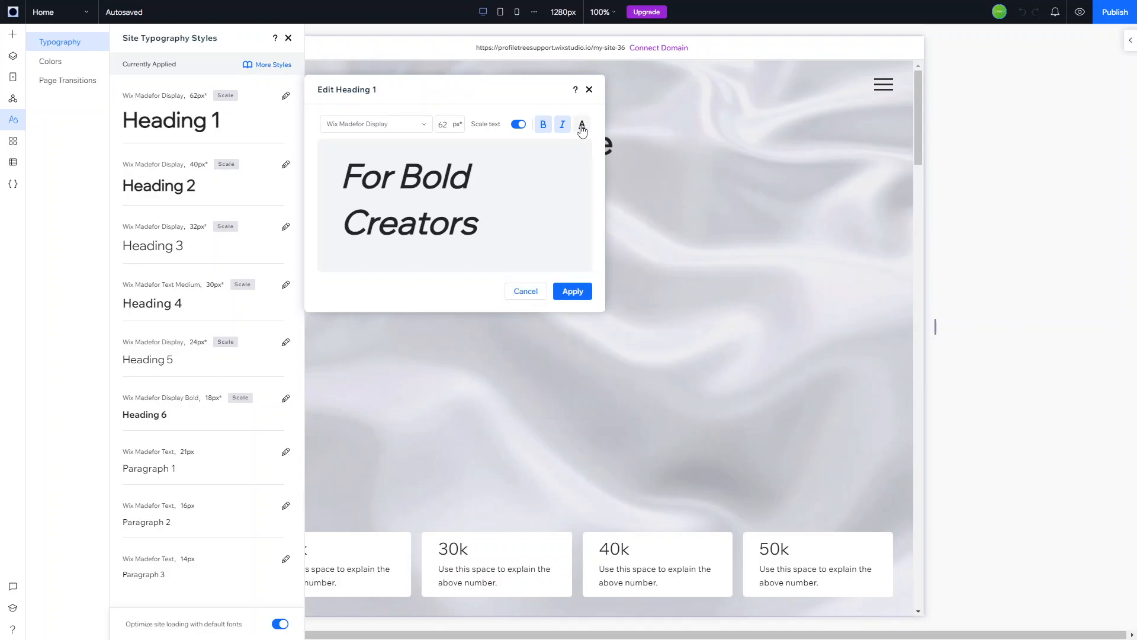
click(583, 125)
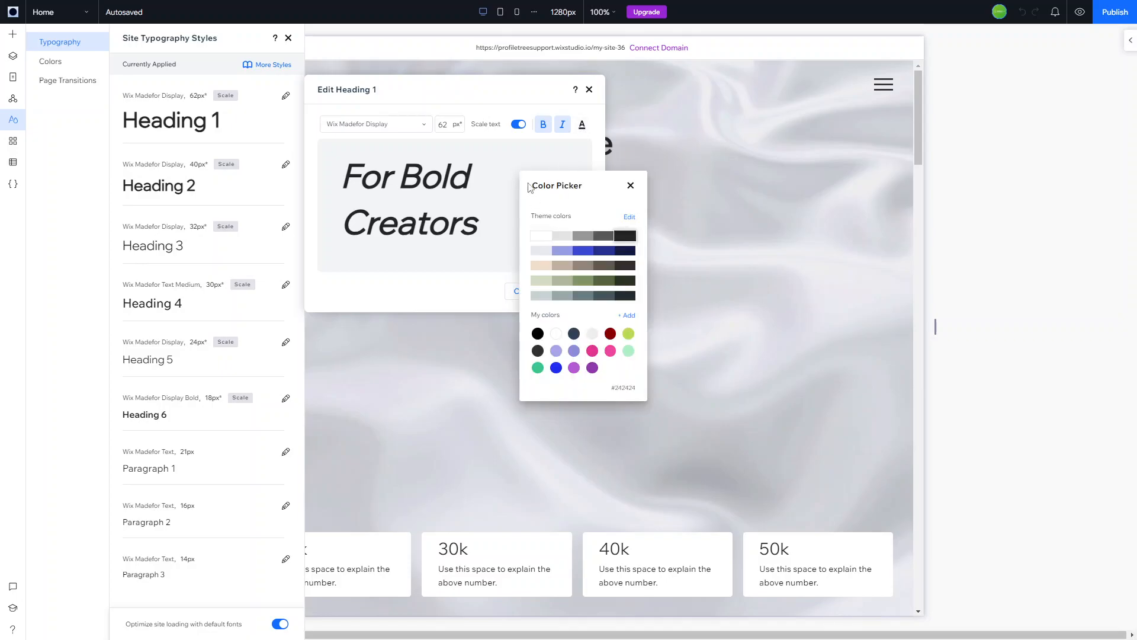
click(561, 127)
click(561, 127)
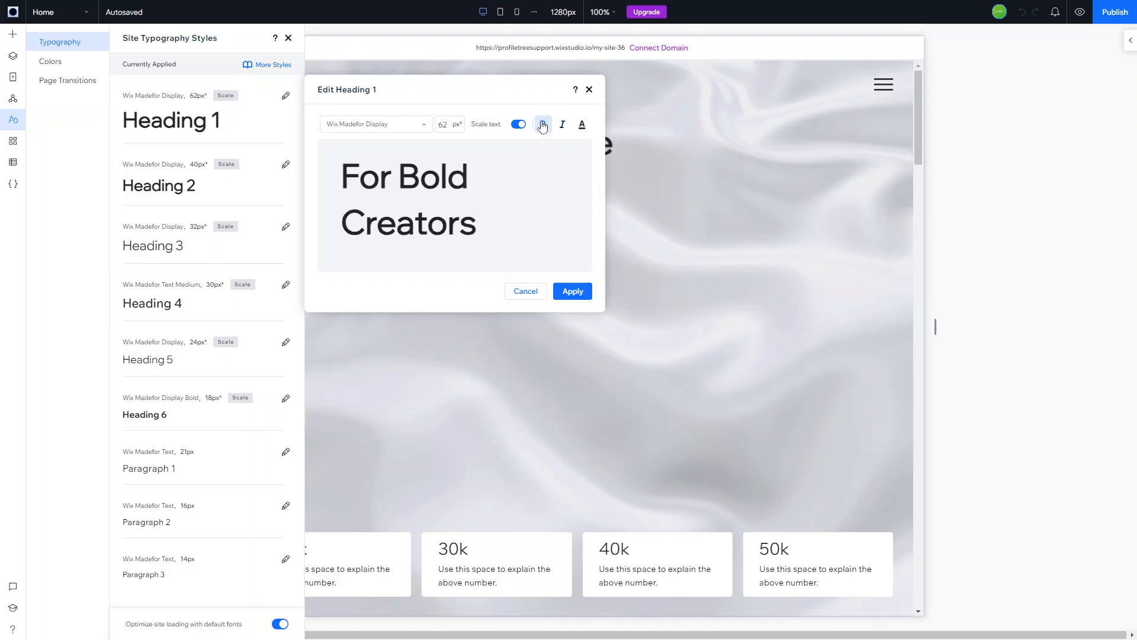
Step: Set the Heading 1 style to a 50 px bold font and apply it to the site
click(543, 126)
click(452, 125)
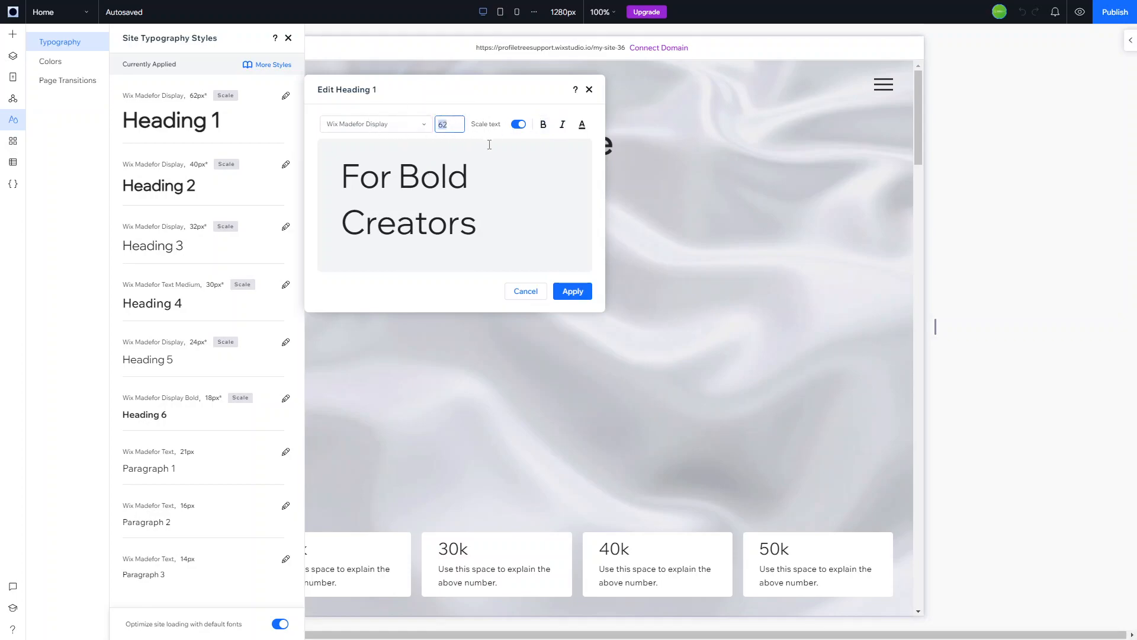
text(50)
click(519, 166)
triple_click(520, 166)
click(543, 125)
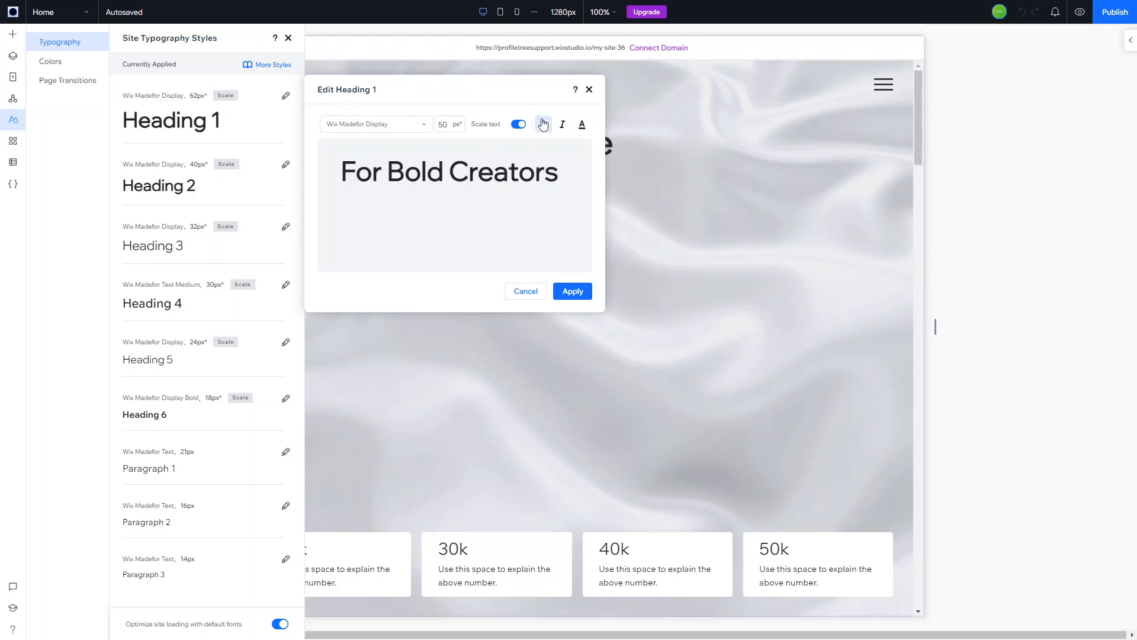
click(572, 291)
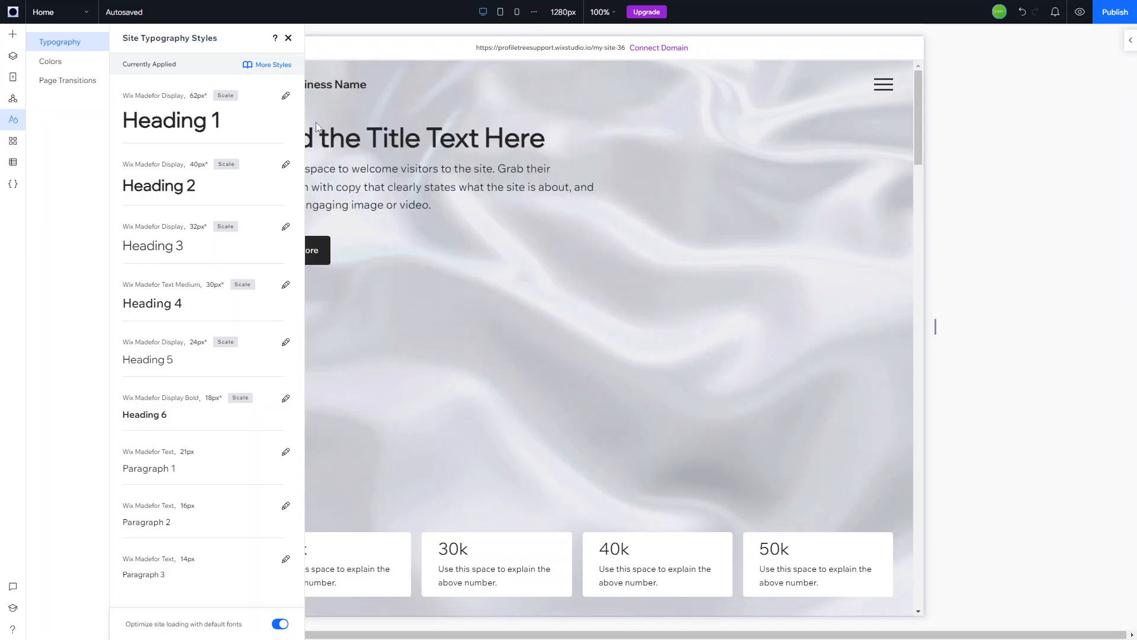
Step: Reopen the site typography styles and apply the Heading 2 style with its existing settings
click(344, 263)
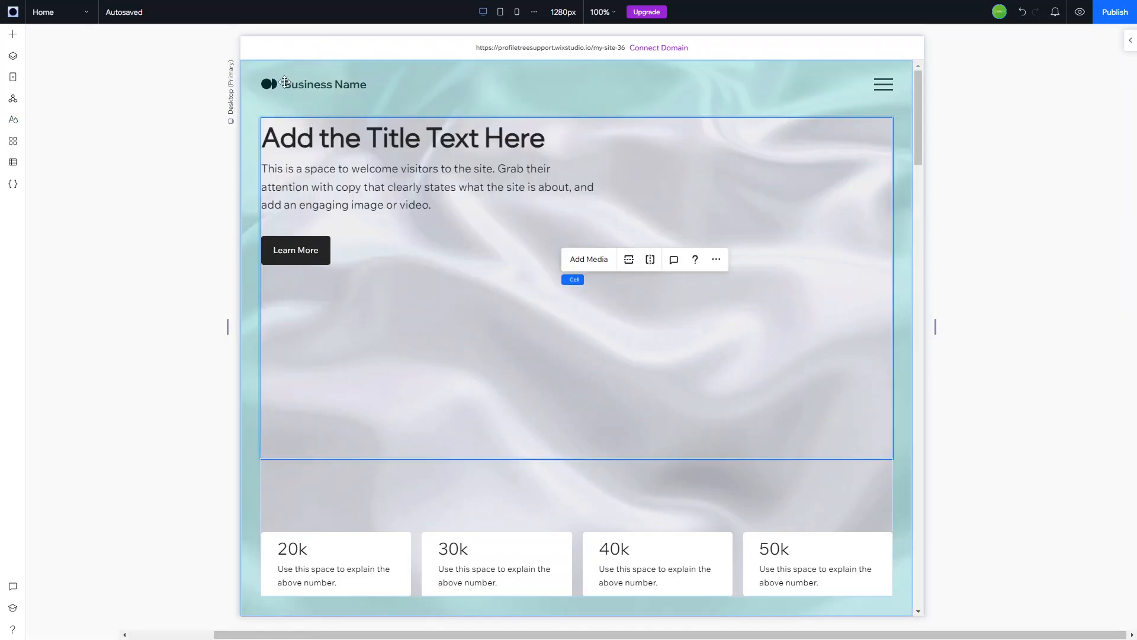
click(13, 121)
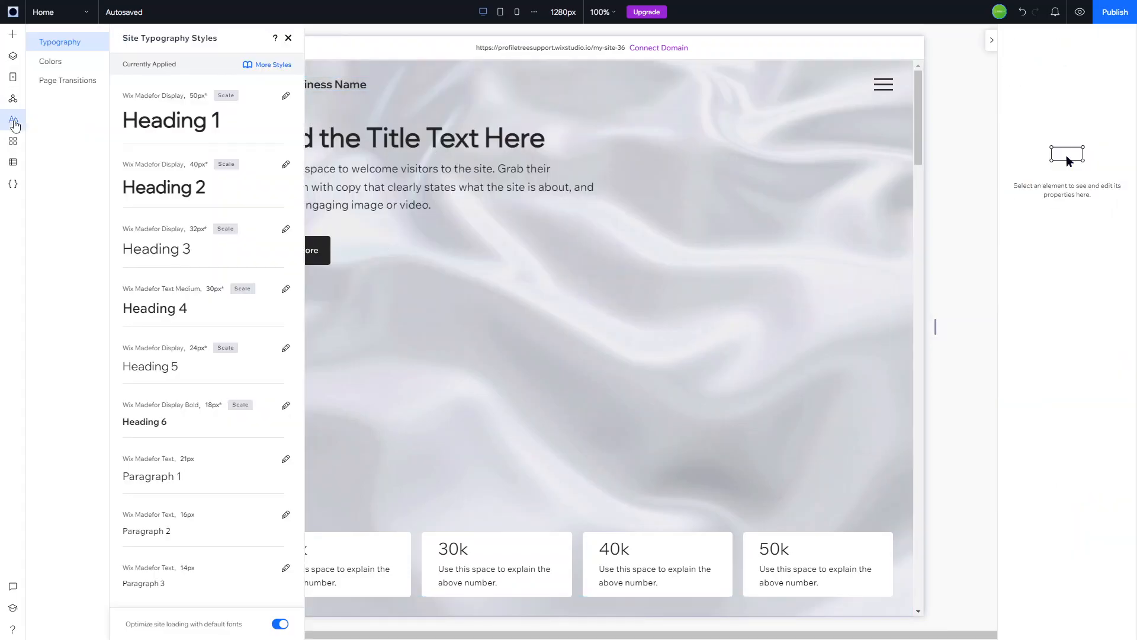
click(286, 165)
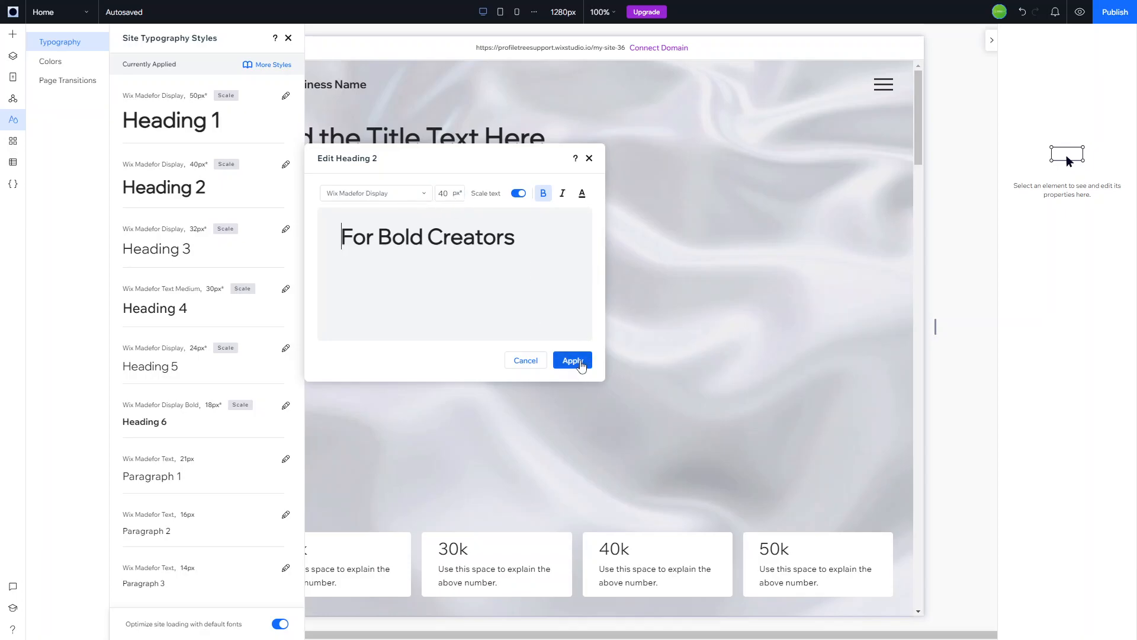
click(573, 360)
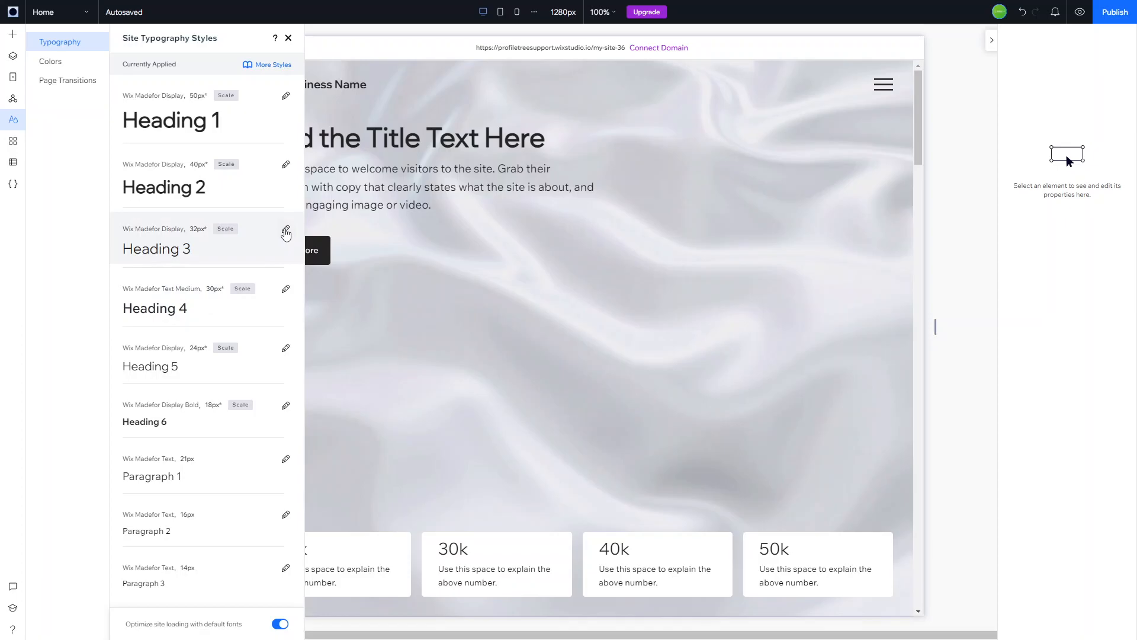
Step: Make the Heading 3 typography style bold and apply it
click(286, 231)
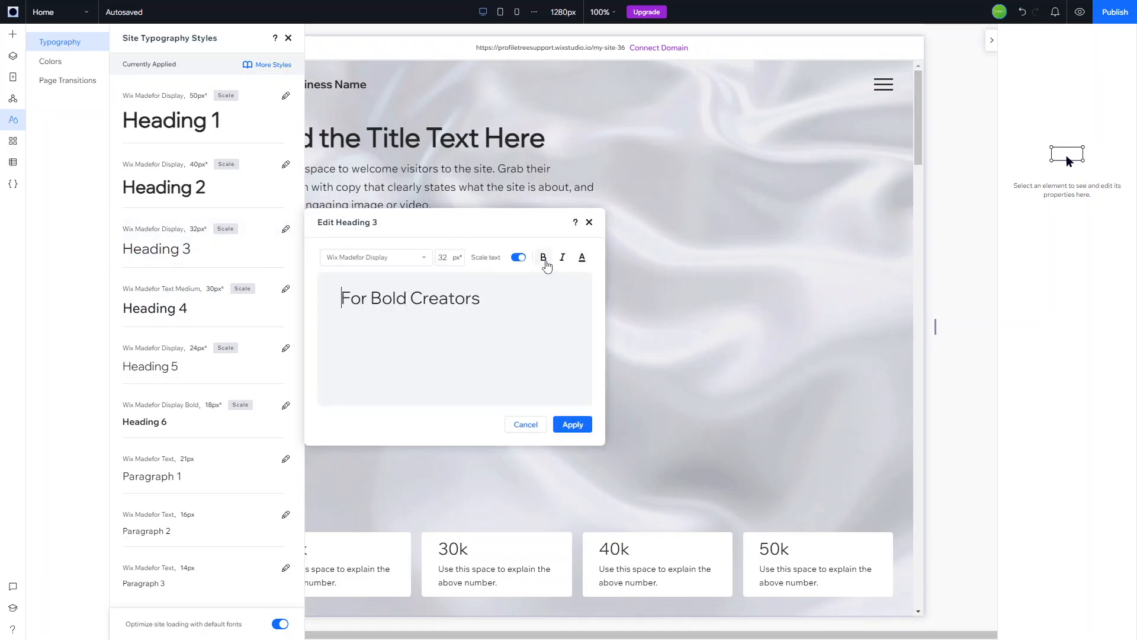
click(544, 257)
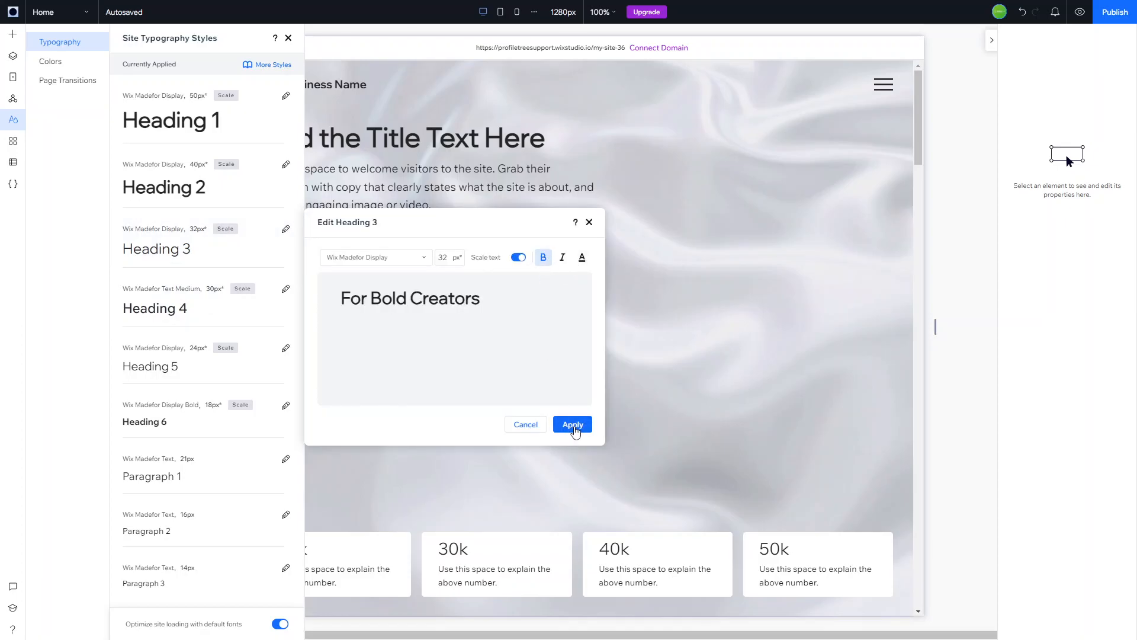
click(573, 426)
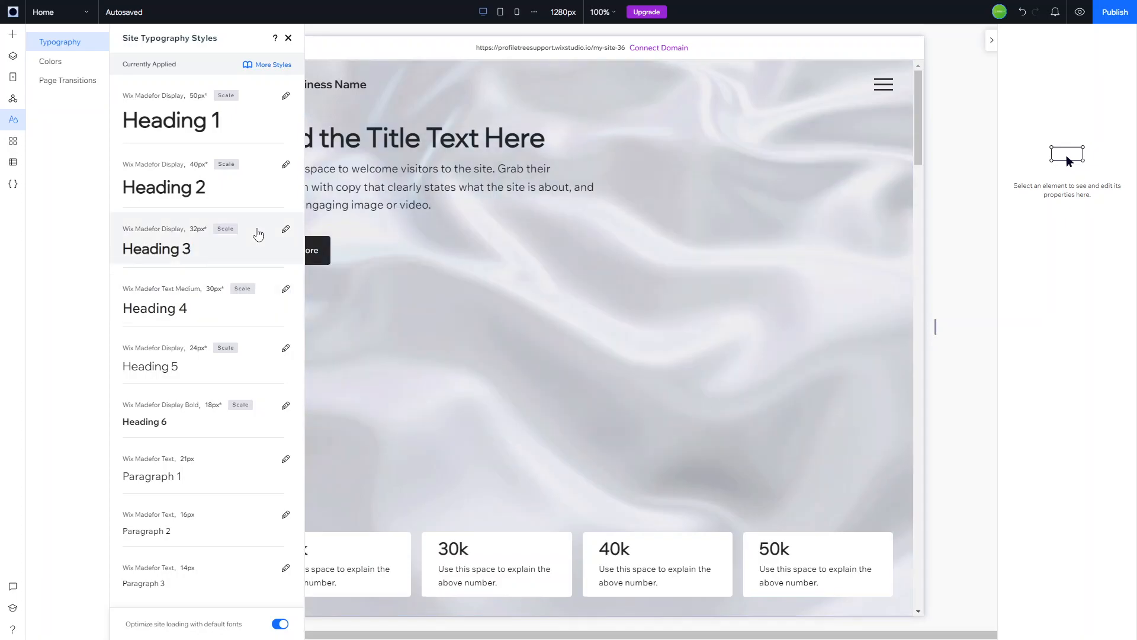
Step: Try bold on the Heading 4 typography style, and apply the style without bold
click(286, 289)
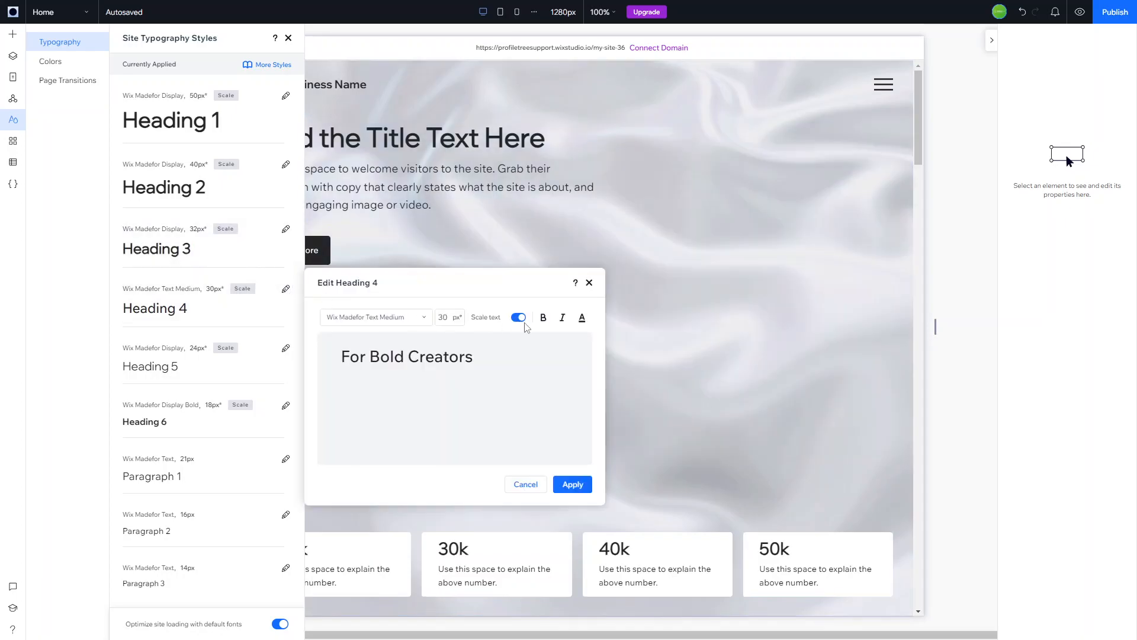
drag(474, 356, 340, 356)
click(544, 318)
click(545, 318)
click(572, 484)
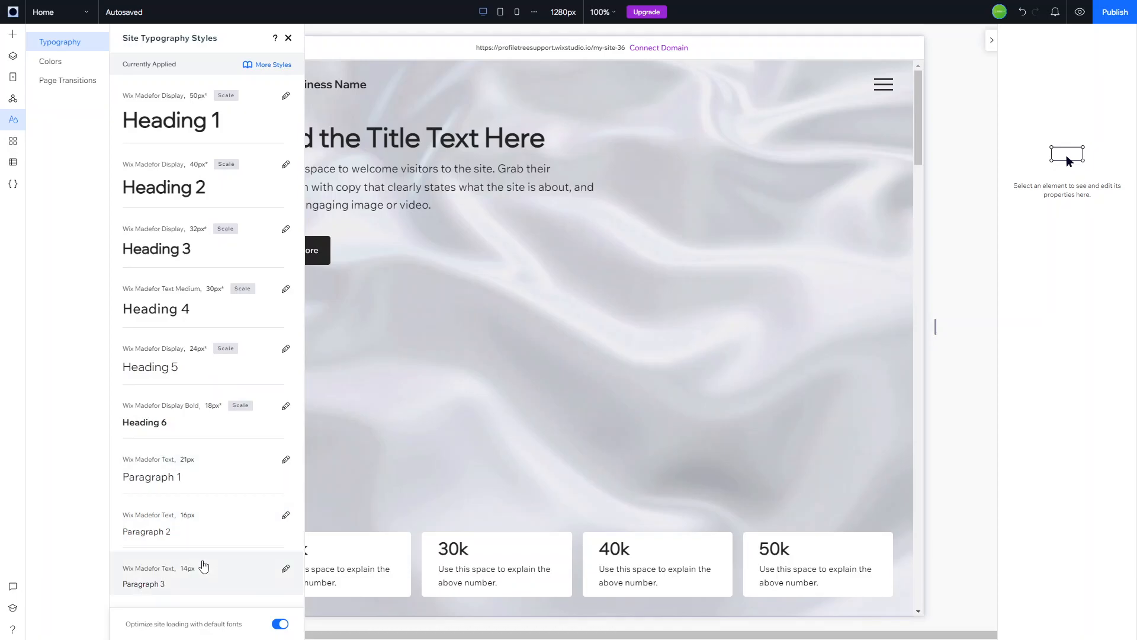
Step: Turn on text scaling for the Paragraph 1, Paragraph 2 and Paragraph 3 styles, applying each one
click(206, 477)
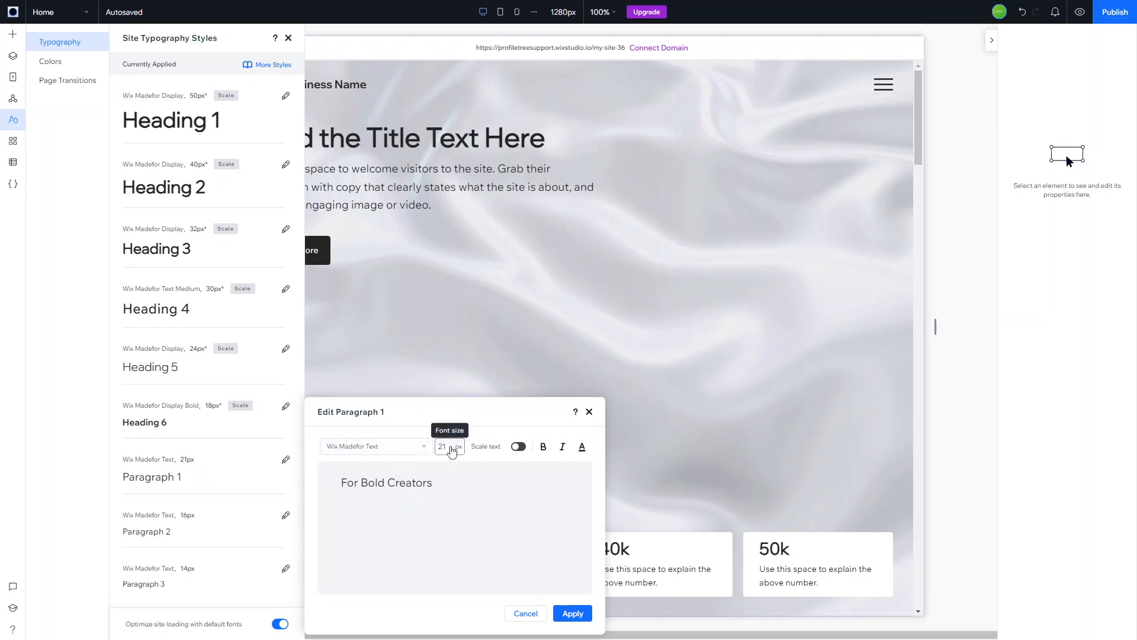
click(524, 450)
click(573, 614)
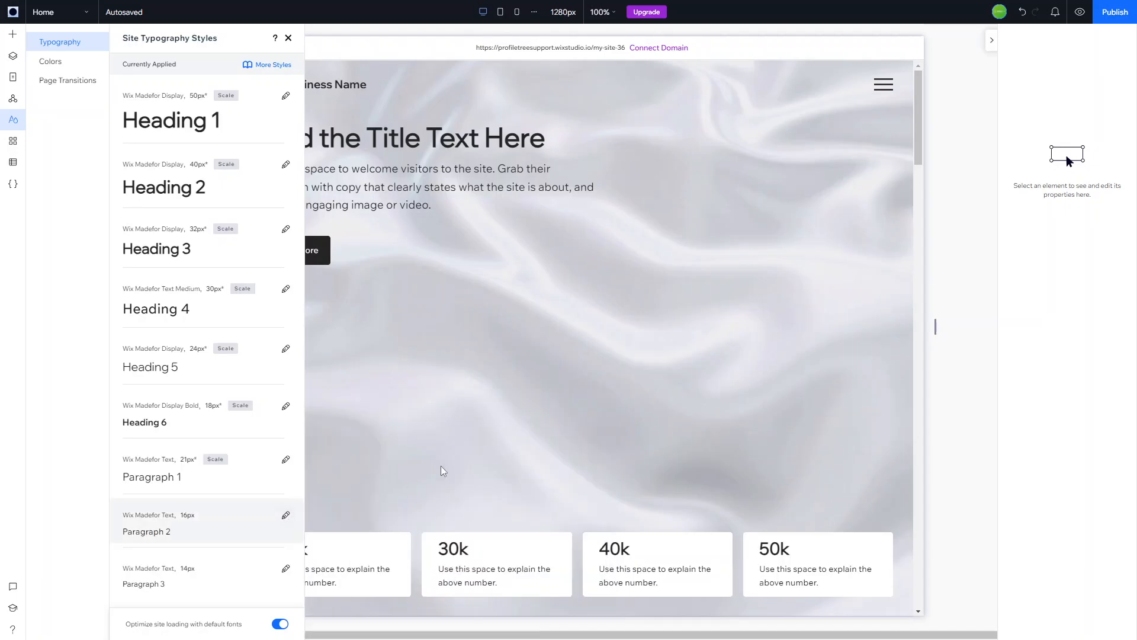
click(285, 515)
click(519, 447)
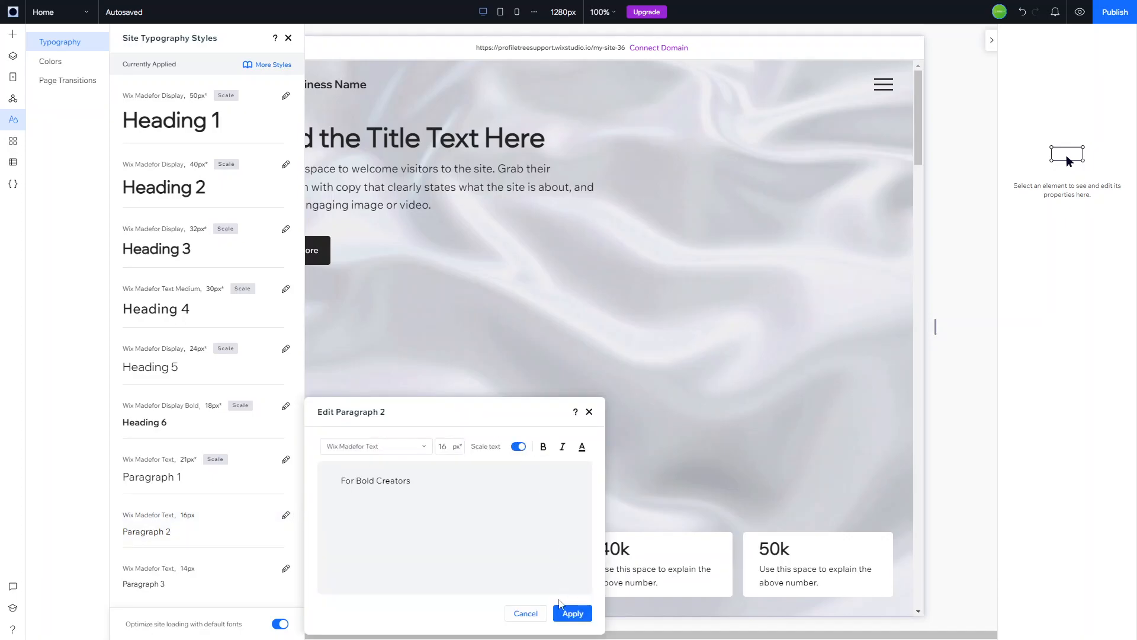
click(572, 616)
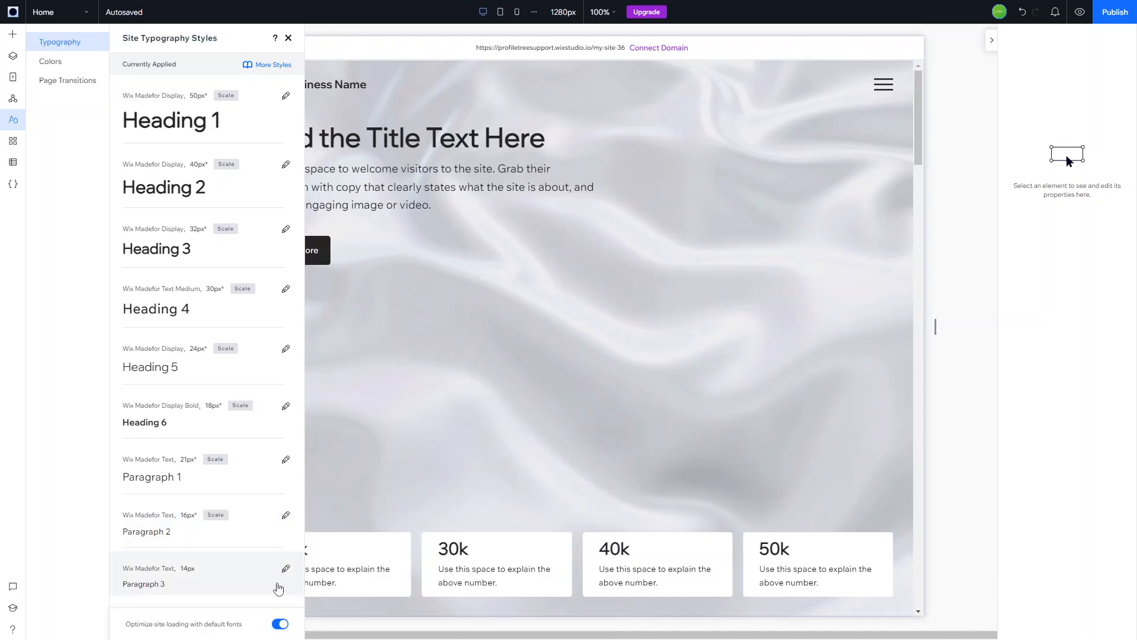
click(285, 568)
click(518, 447)
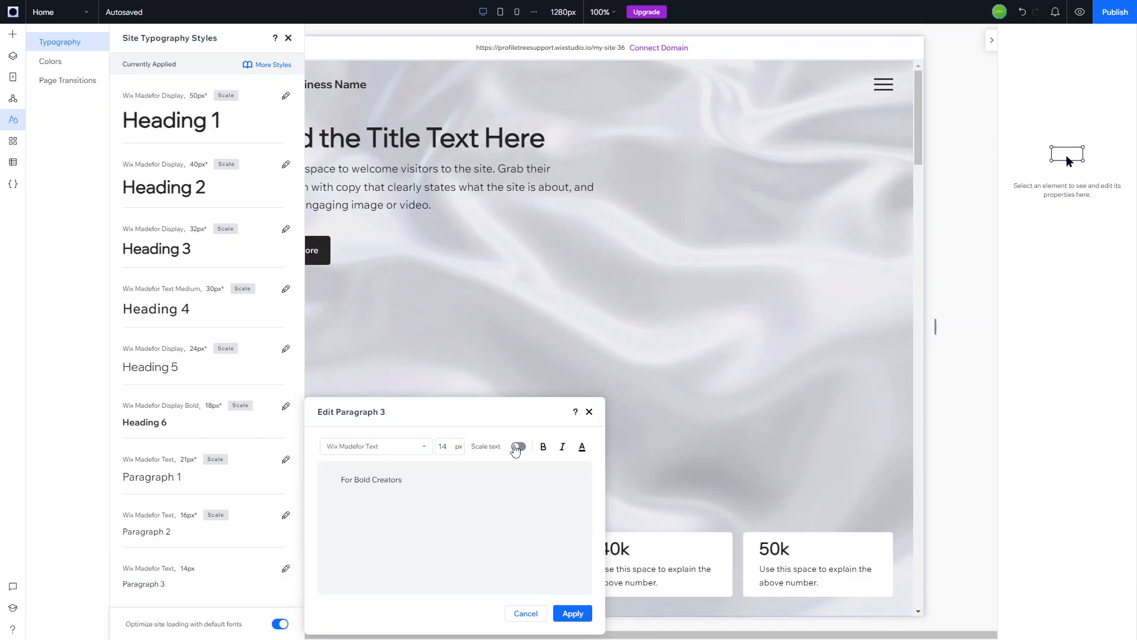
click(572, 613)
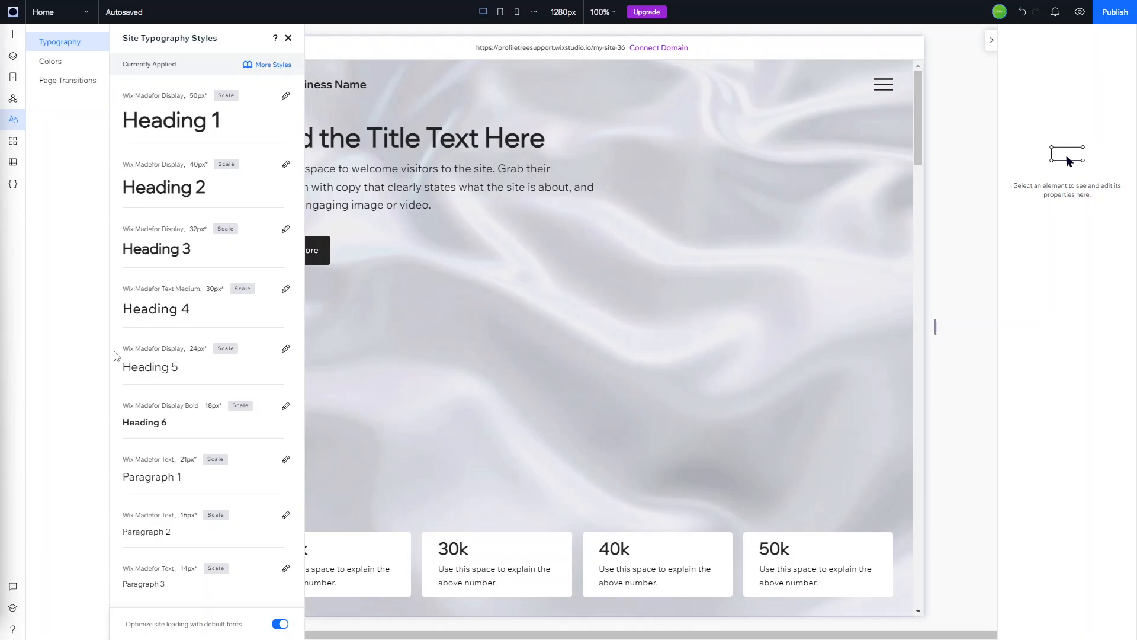
Step: Apply the colors from Untitled Library to the site color styles
click(76, 67)
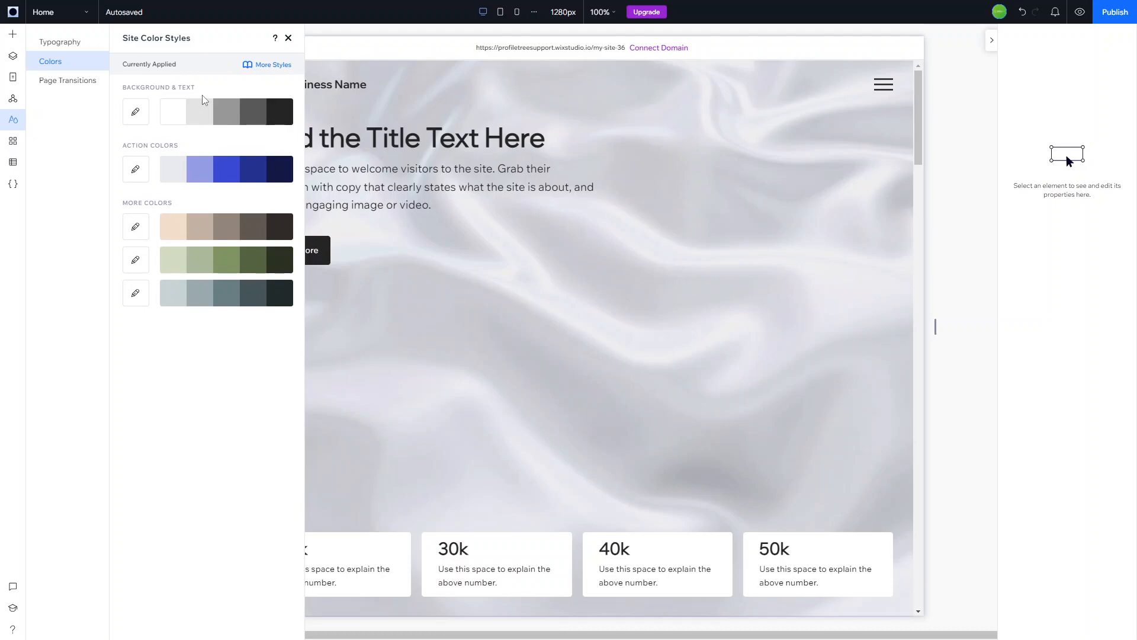
click(280, 65)
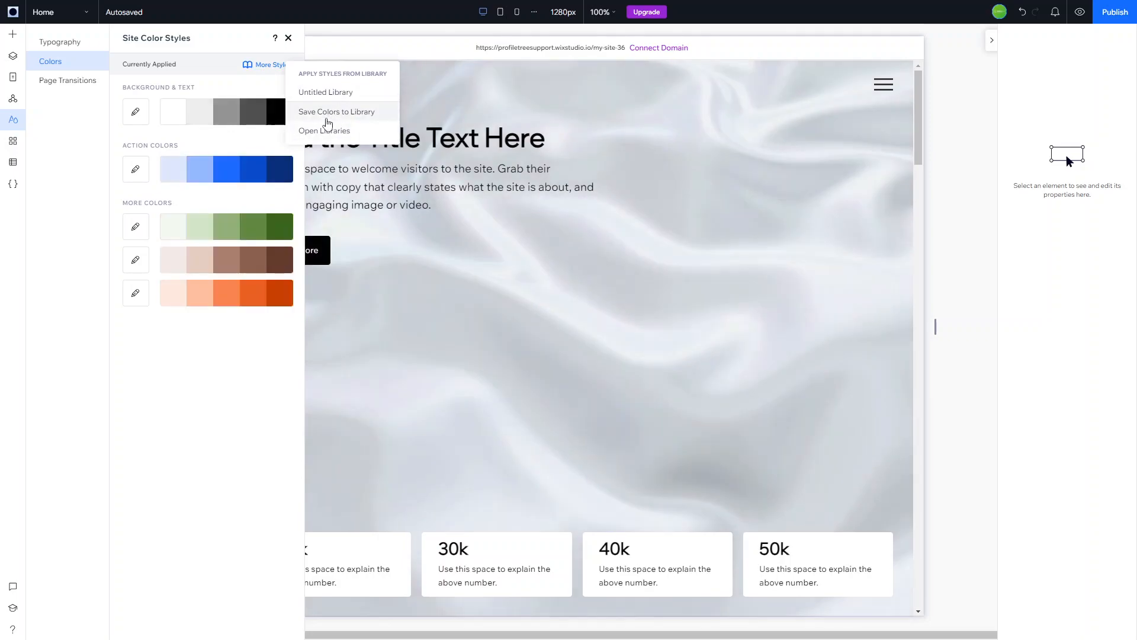
click(329, 97)
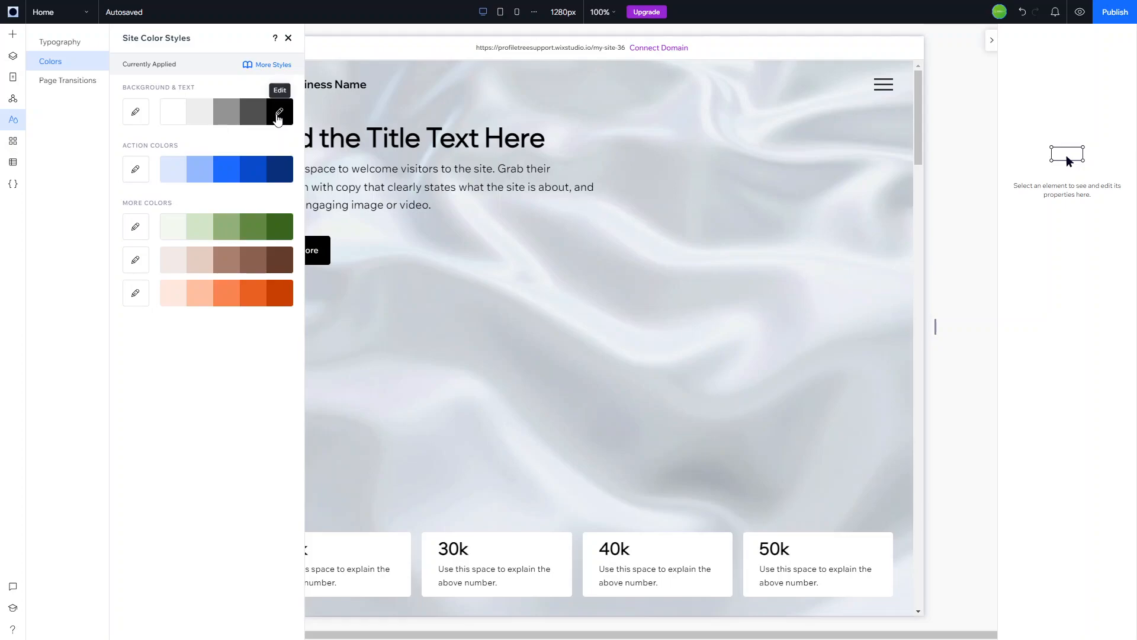
Step: Open the Background & Text palette of the site color styles for editing
click(138, 112)
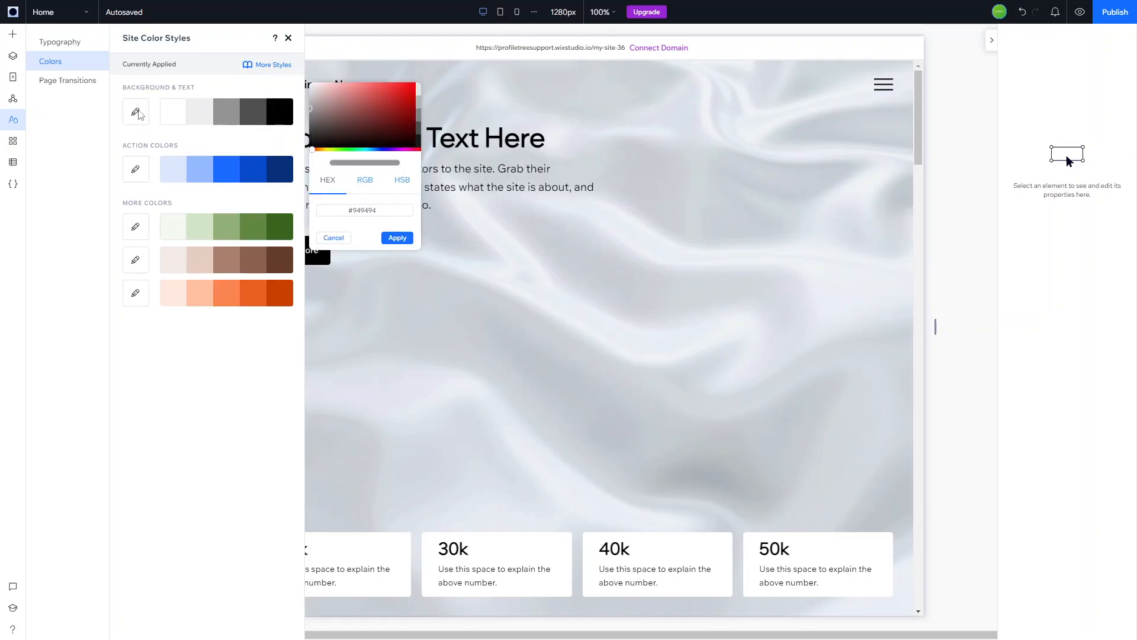
click(173, 116)
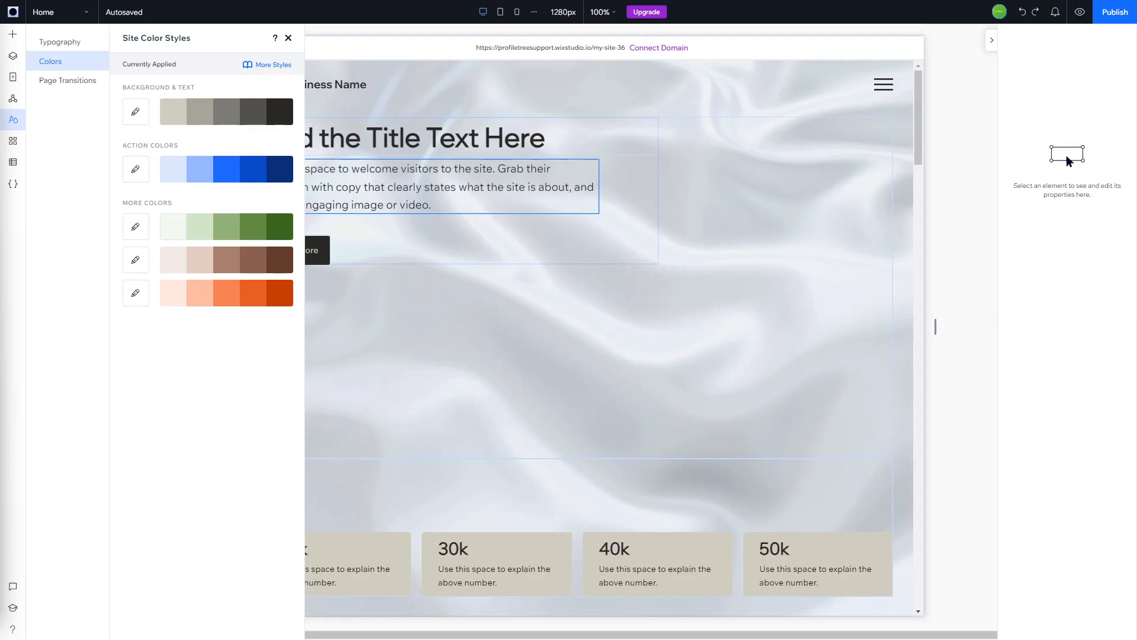
Step: Change the base color of the Action Colors palette to red #fa0000 and apply it
click(136, 170)
drag(353, 266, 363, 268)
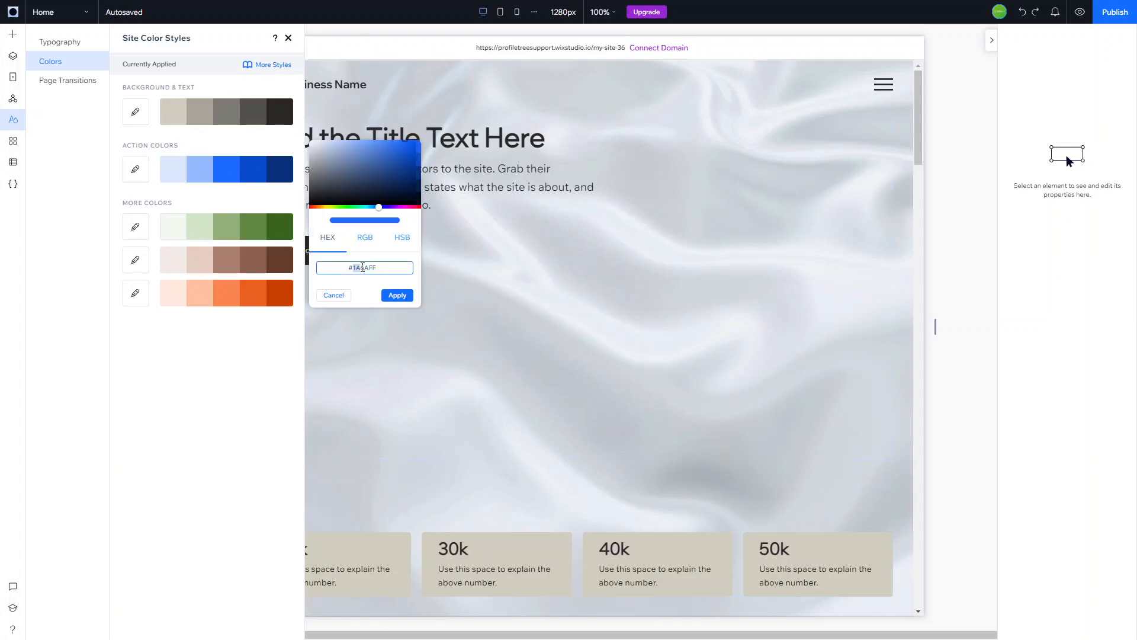
text(fa)
double_click(362, 267)
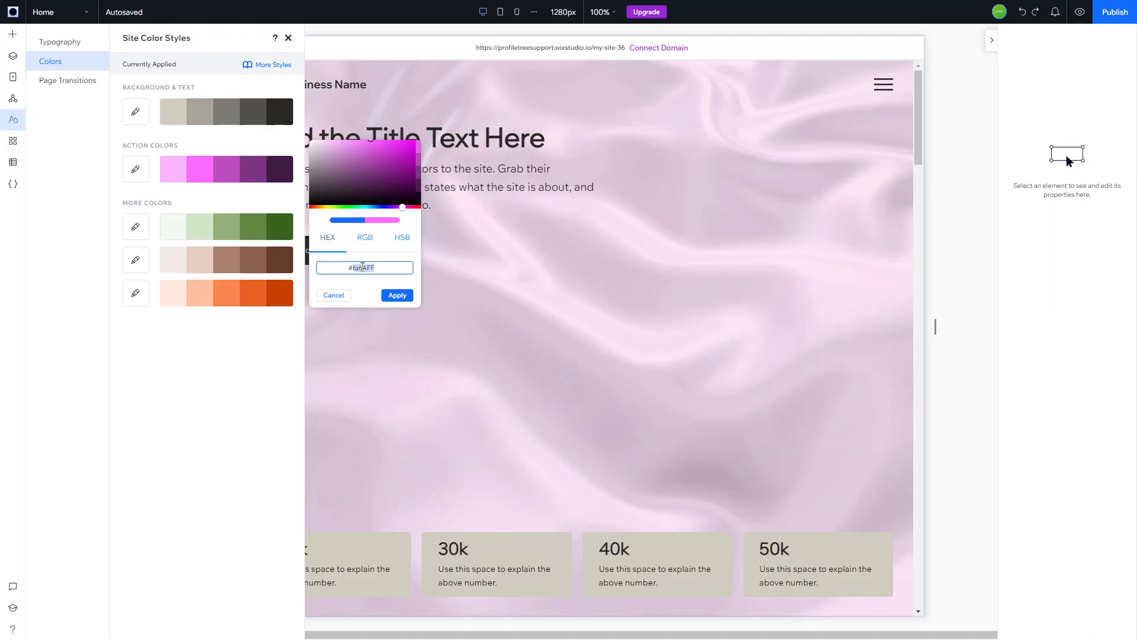
text(ff0000)
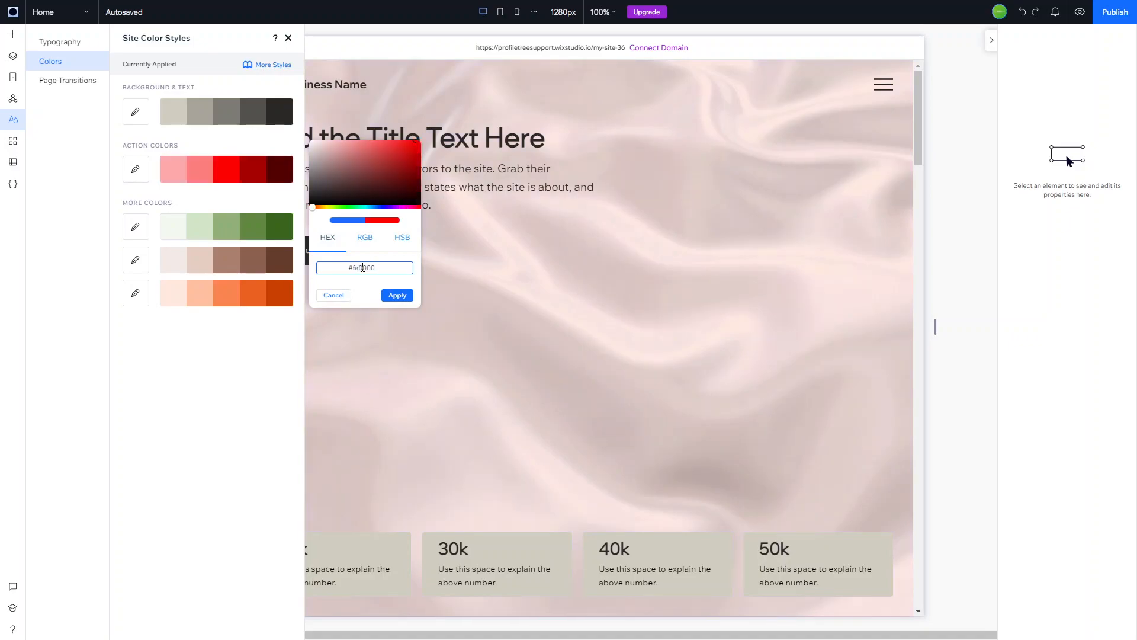
click(403, 295)
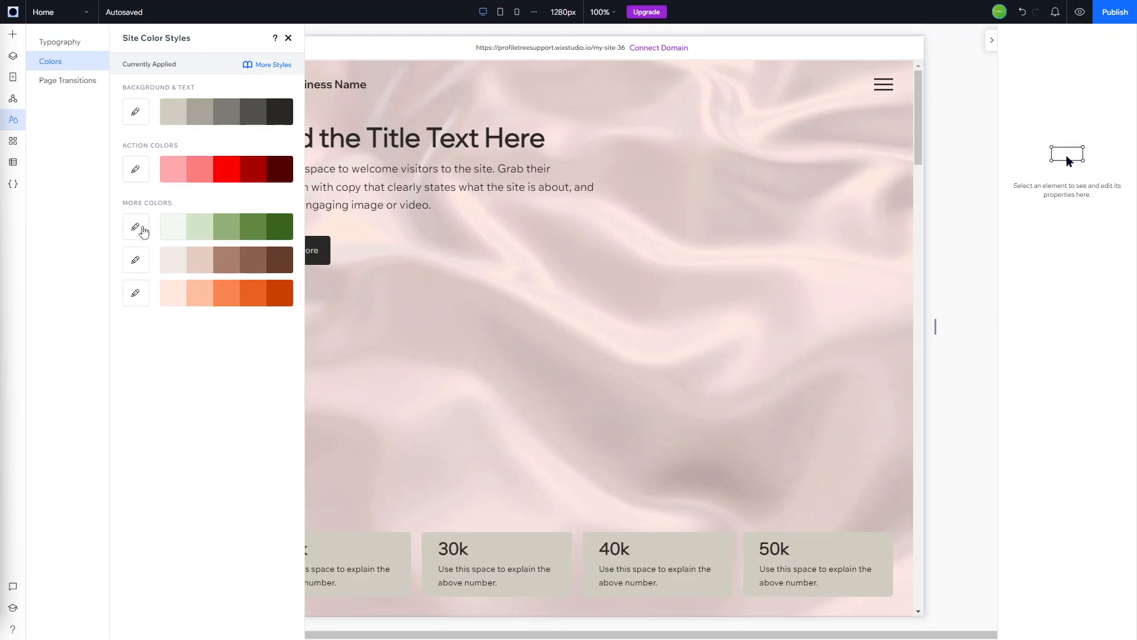
Step: Replace the green palette in More Colors with the copied tan-brown hex color and apply it
click(136, 227)
click(366, 326)
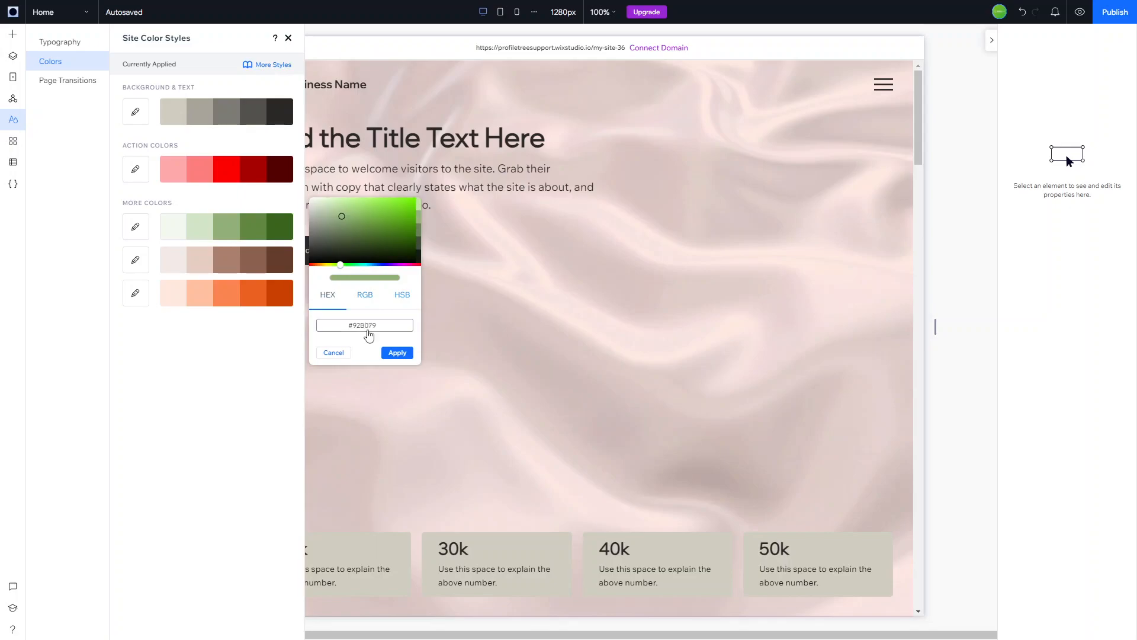
drag(354, 325, 369, 325)
double_click(369, 325)
key(ctrl+v)
click(407, 356)
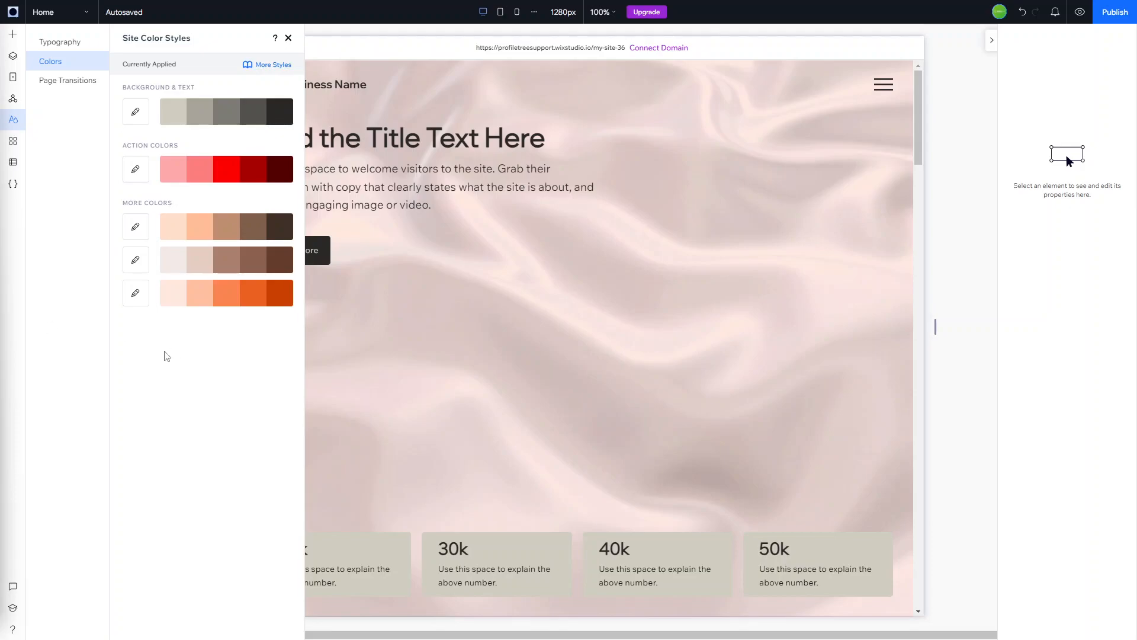
Step: Change the orange palette in More Colors to the dark gray-brown #463D39 and apply it
click(135, 292)
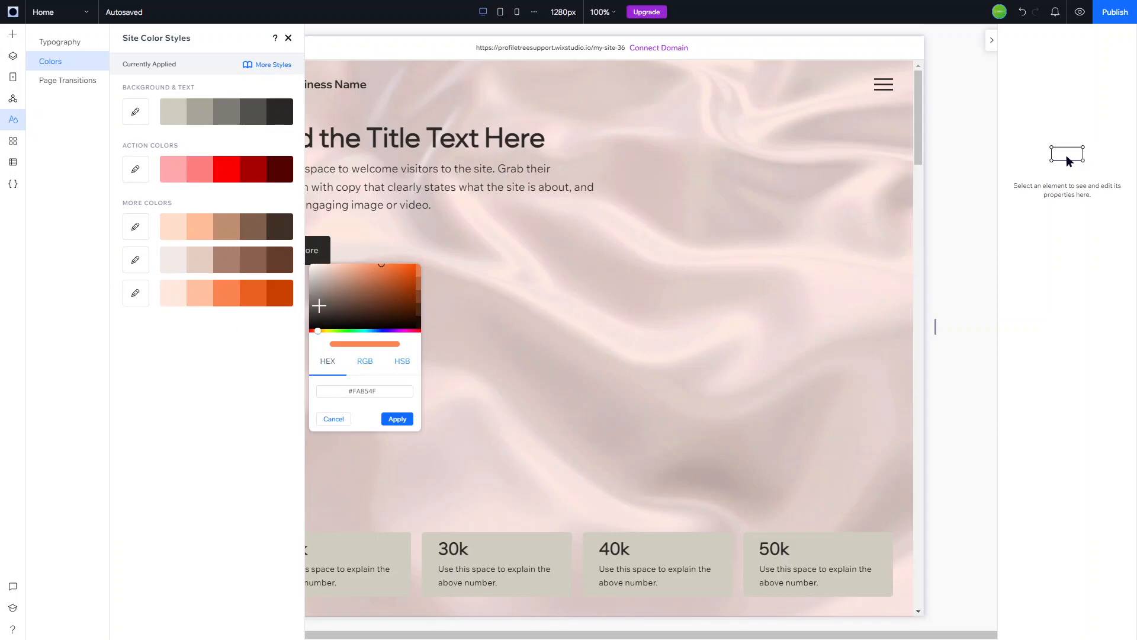
click(319, 304)
click(329, 310)
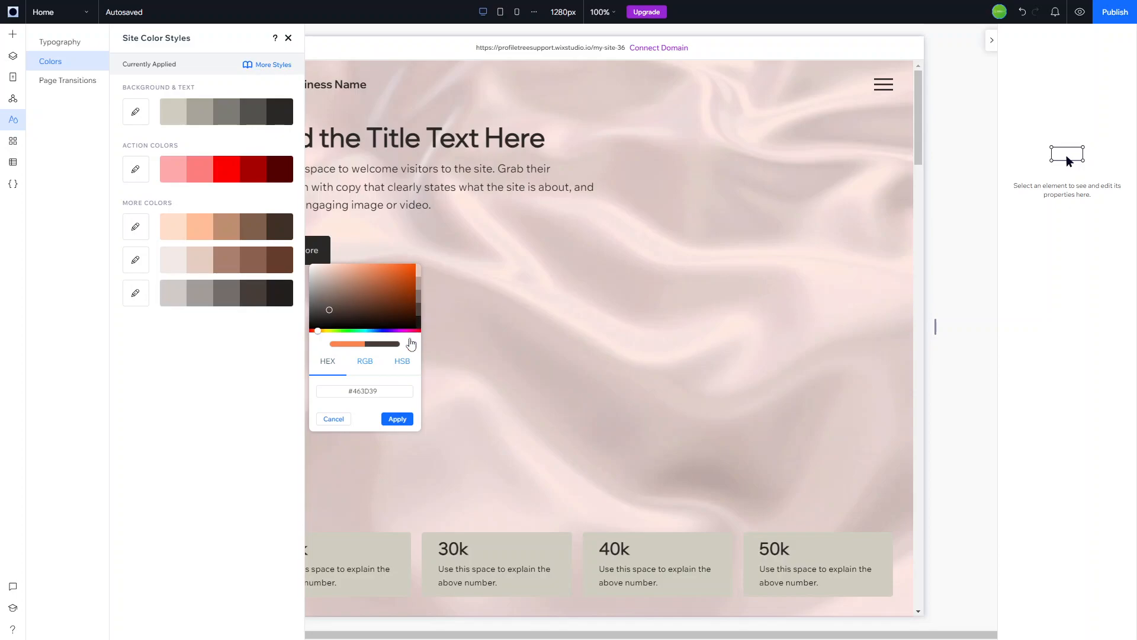
click(396, 419)
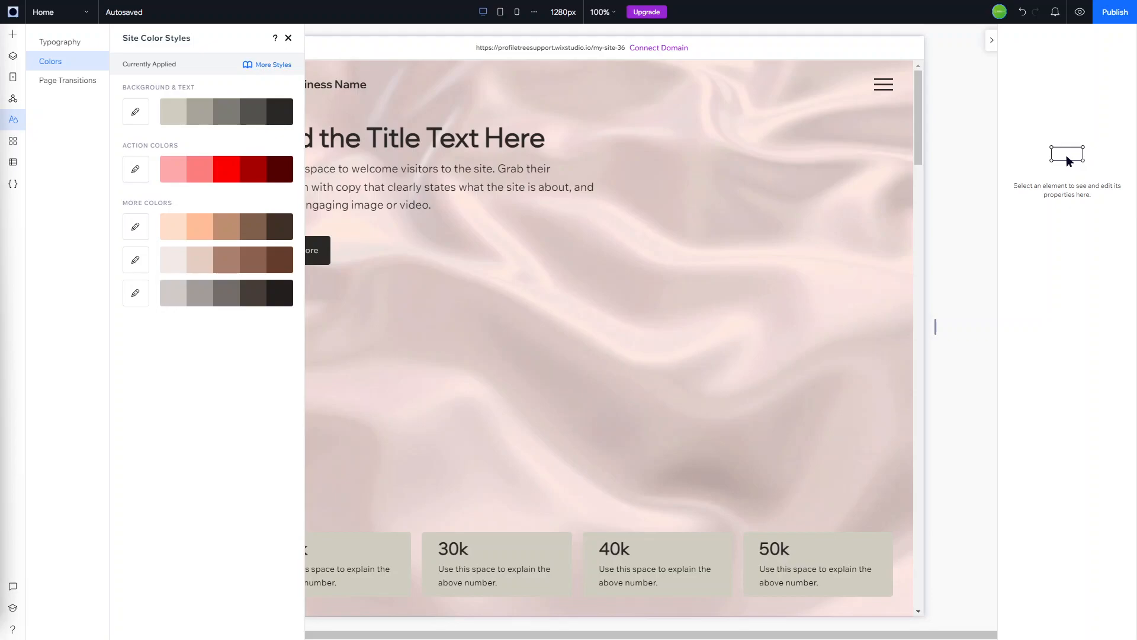
Step: Replace the middle brown palette in More Colors with the copied dark red hex color and apply it
click(136, 259)
click(367, 362)
key(ctrl+v)
click(399, 387)
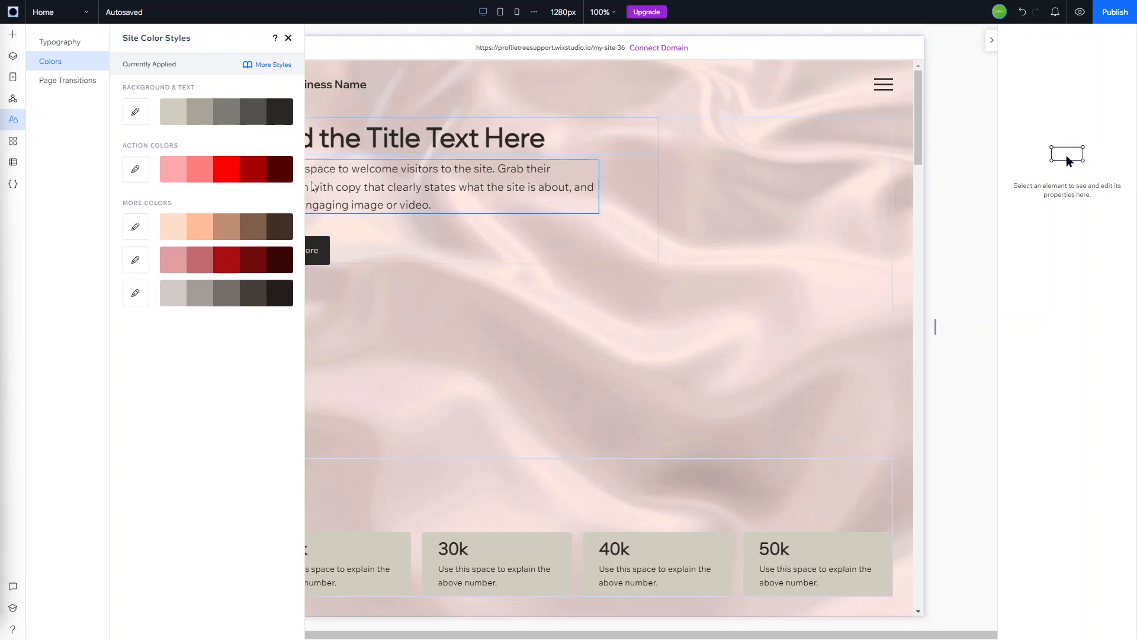
Step: Save the site colors to a new library named Custom Colours
click(272, 70)
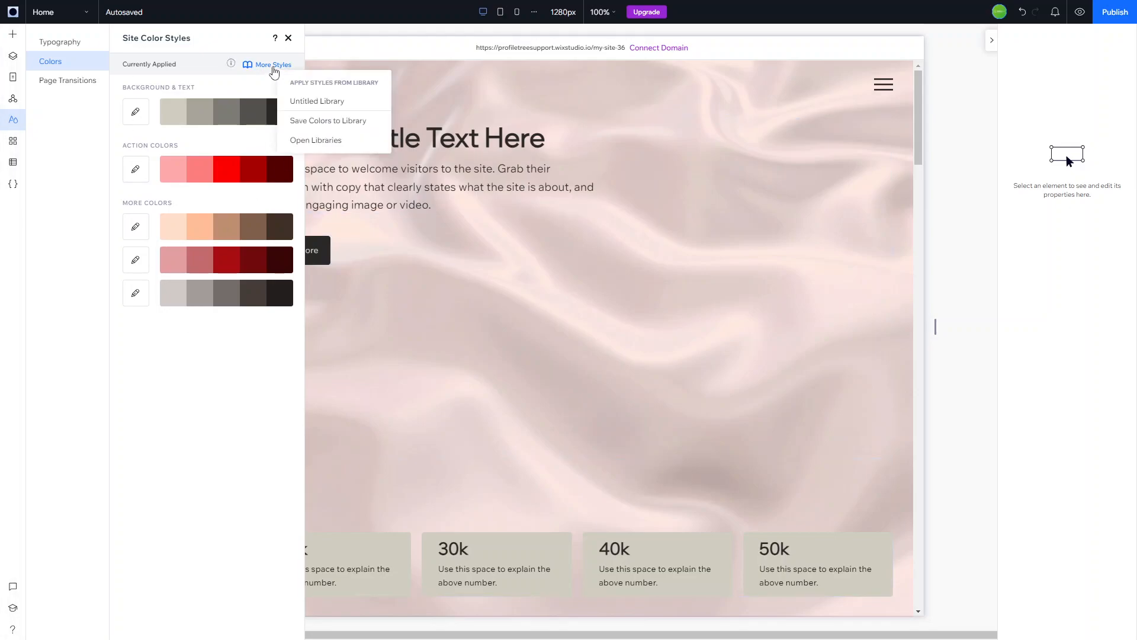
click(314, 120)
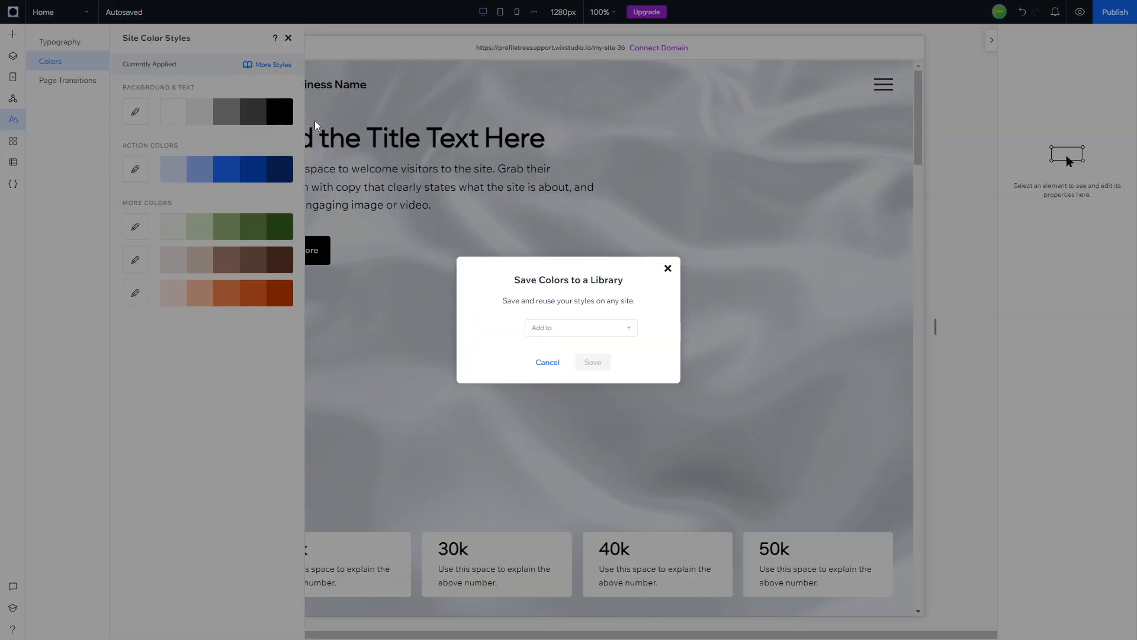
click(563, 328)
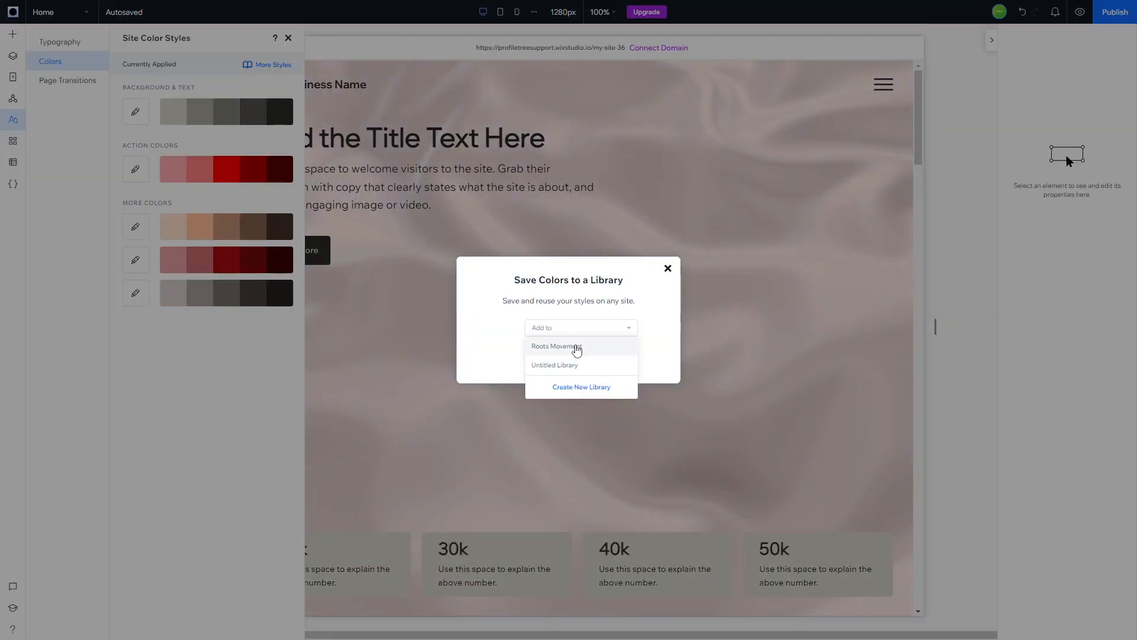
click(587, 385)
text(Custom Colours)
click(593, 356)
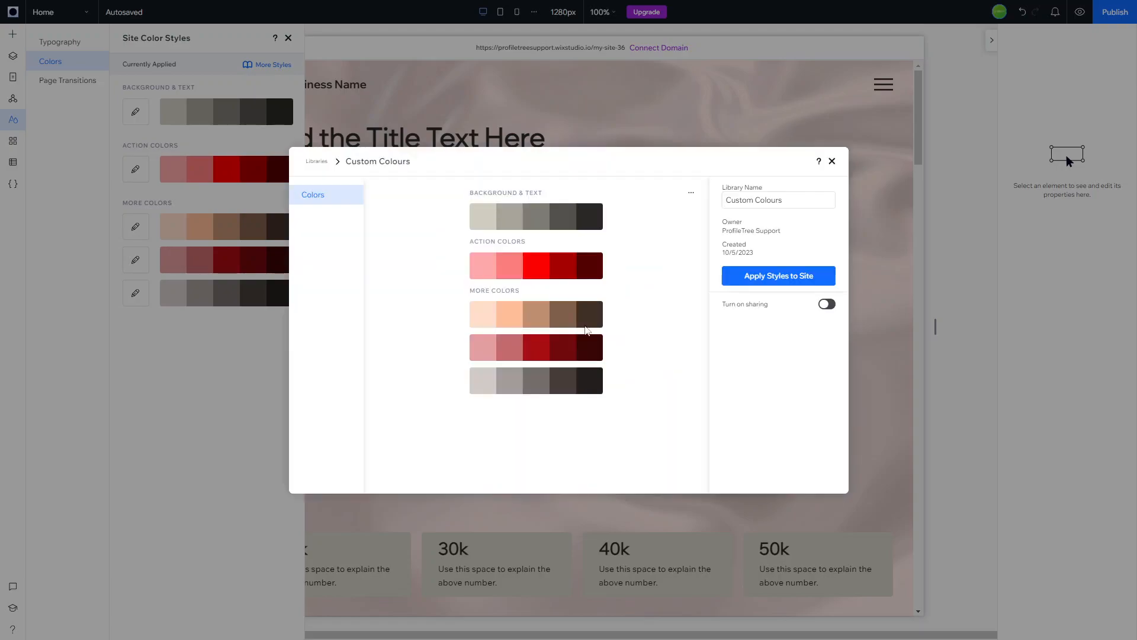
Step: Turn on sharing for the Custom Colours library and rename the library Palletes
click(828, 305)
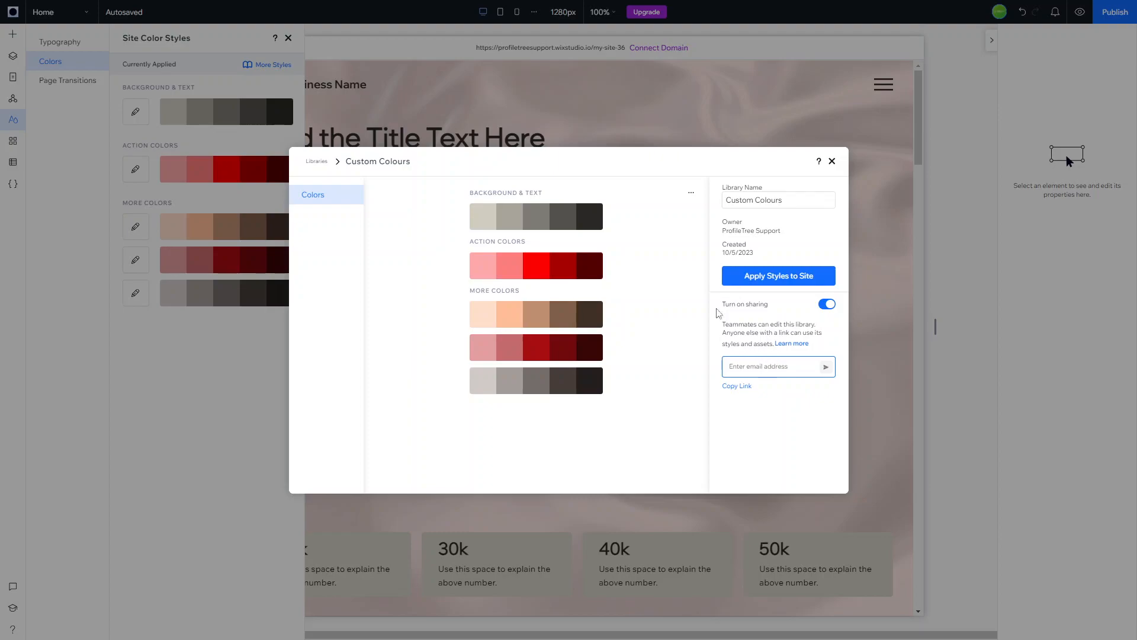
click(790, 206)
text(PAllett)
key(BackSpace)
key(BackSpace)
key(BackSpace)
key(BackSpace)
text(alletr)
key(BackSpace)
text(es)
Step: Turn off sharing for the Palletes library and close the library window
click(826, 305)
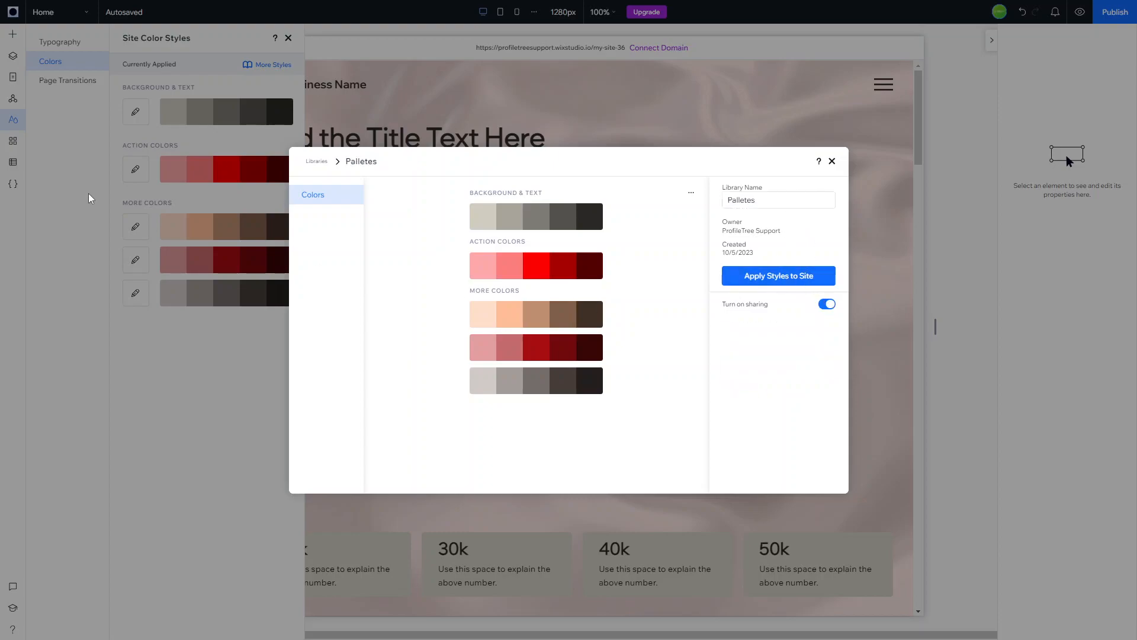
key(Escape)
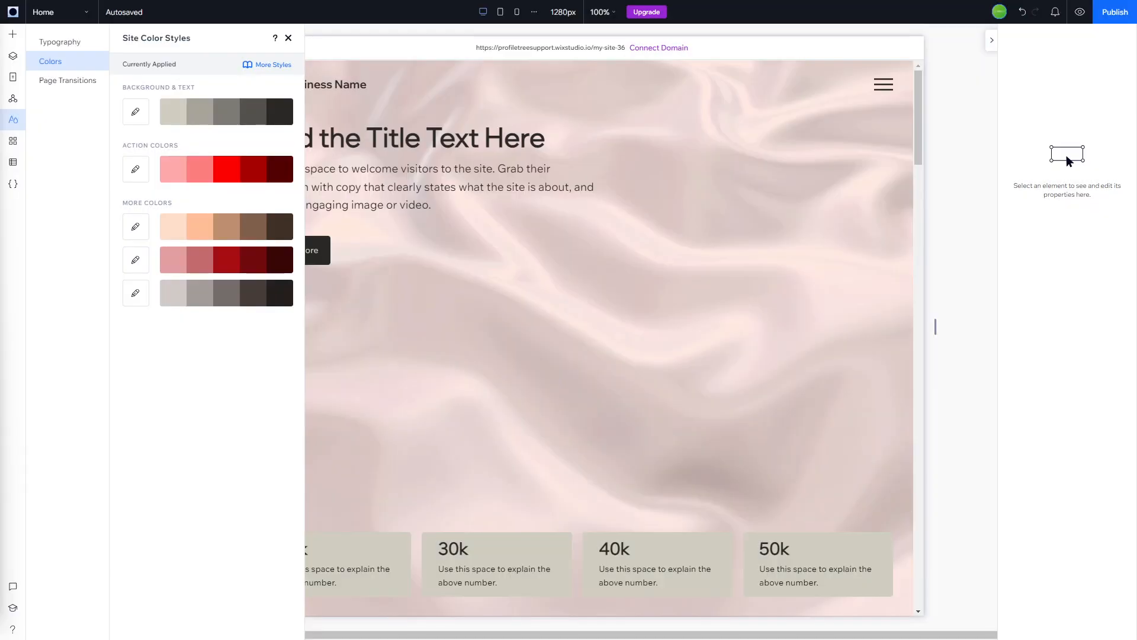
Step: Try the Out-In page transition for the site, and set the transition back to None
click(58, 81)
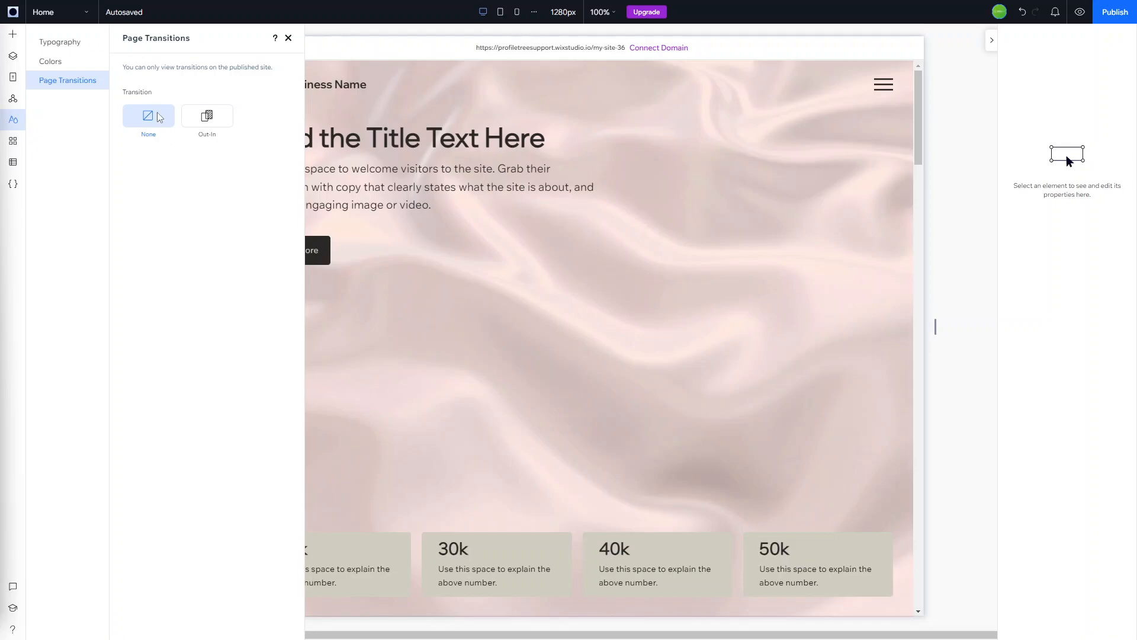
click(211, 122)
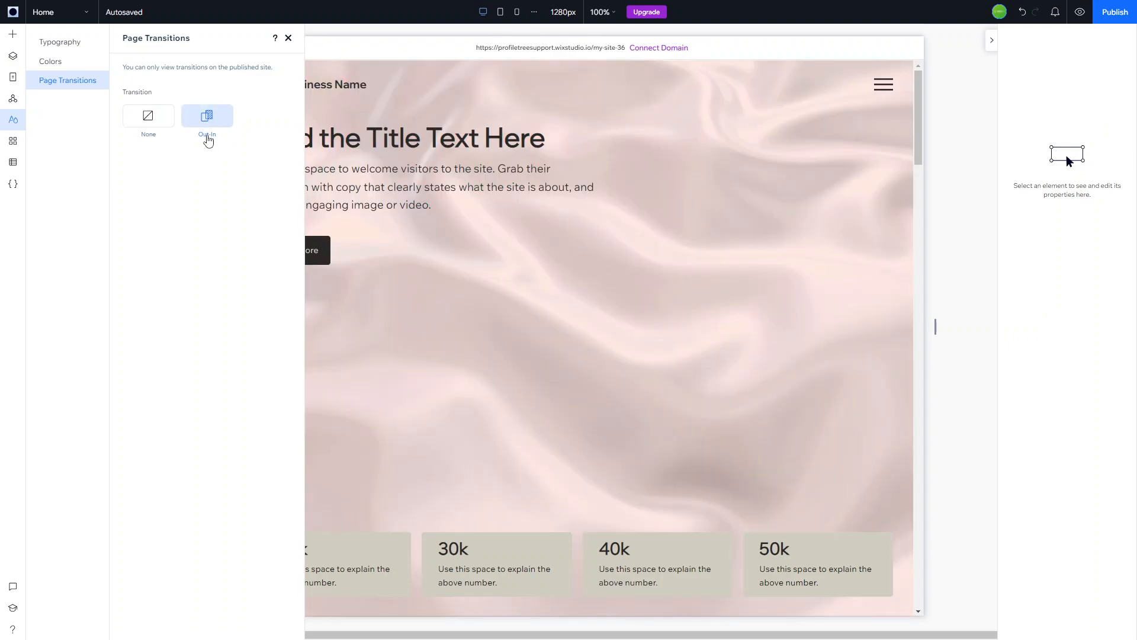
click(160, 127)
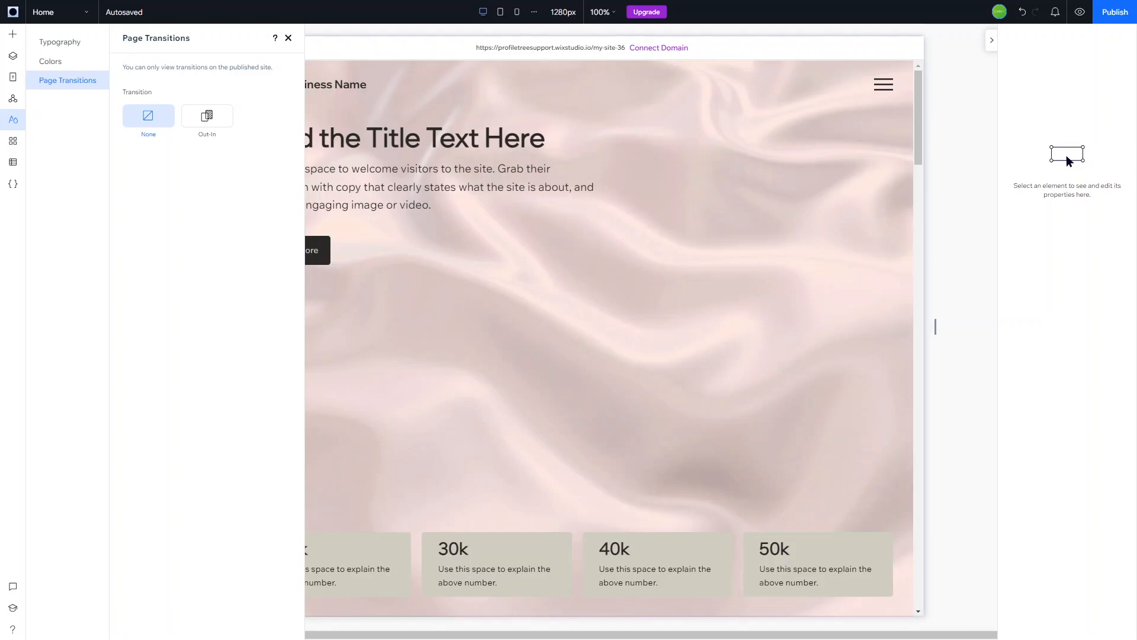
Step: Check the site typography styles, close the site styles, and review the new colors across the Home page sections
click(59, 42)
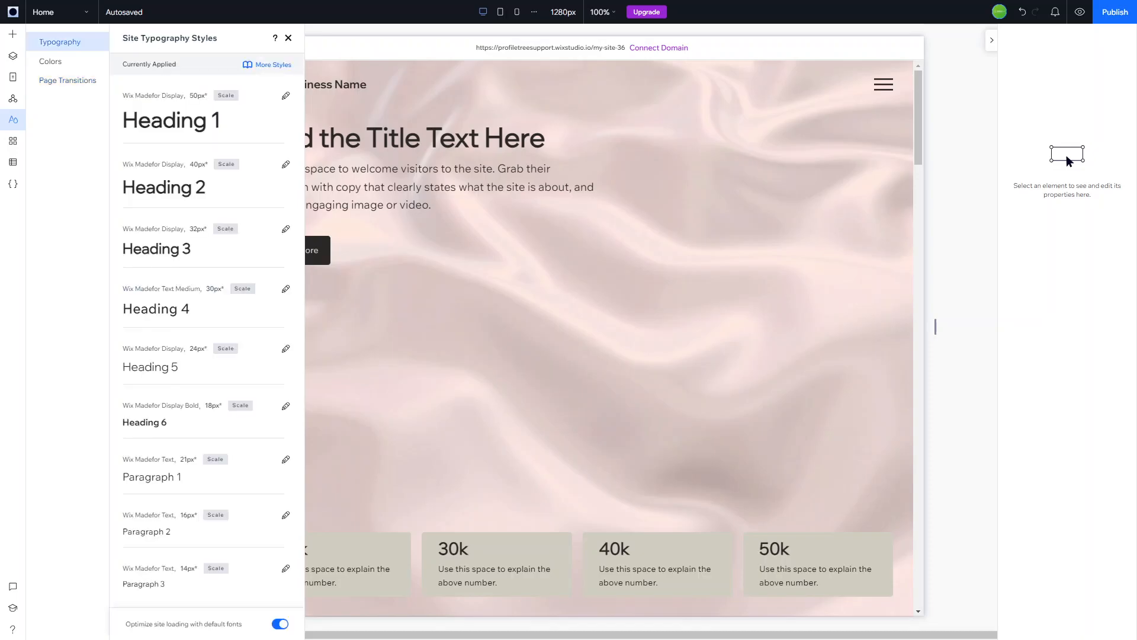
click(289, 38)
scroll(396, 276, down, 20)
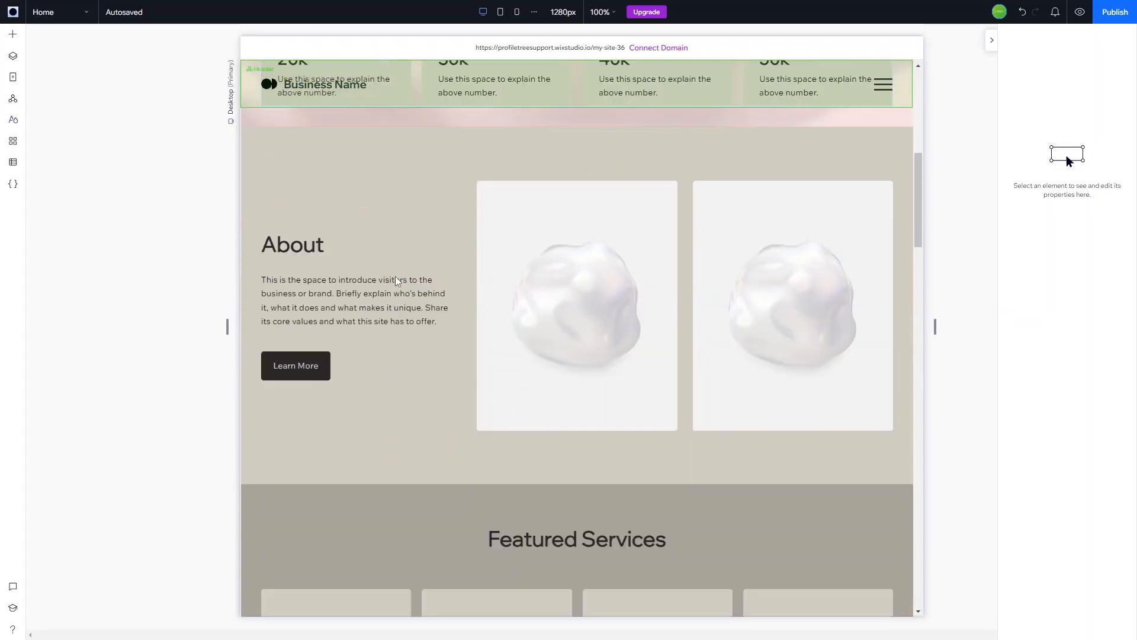
scroll(396, 281, down, 20)
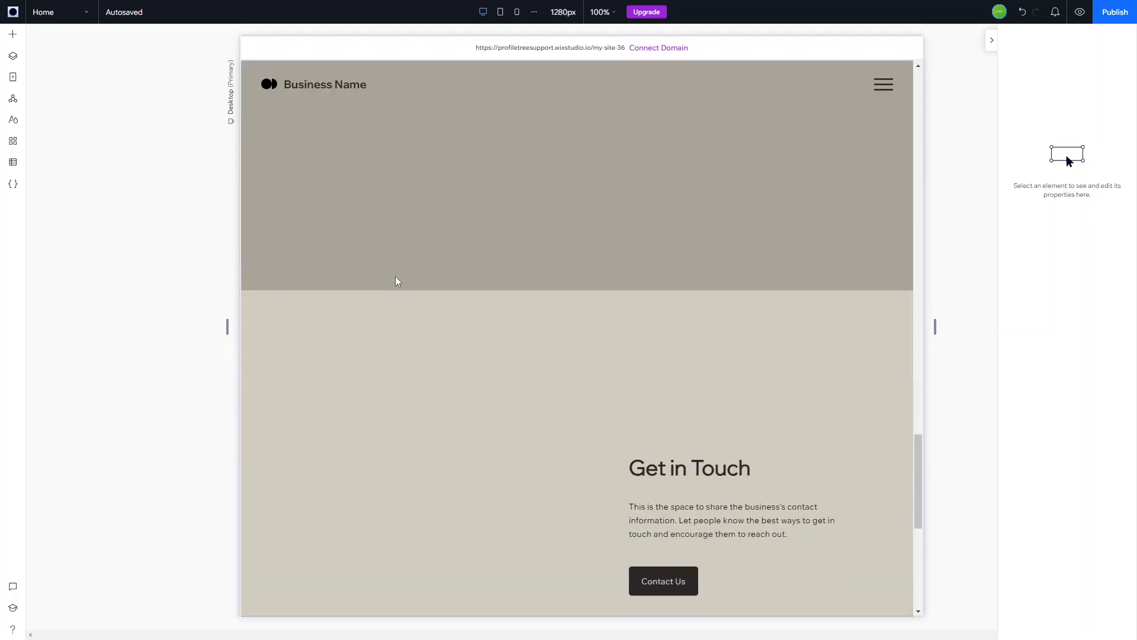
scroll(397, 281, up, 20)
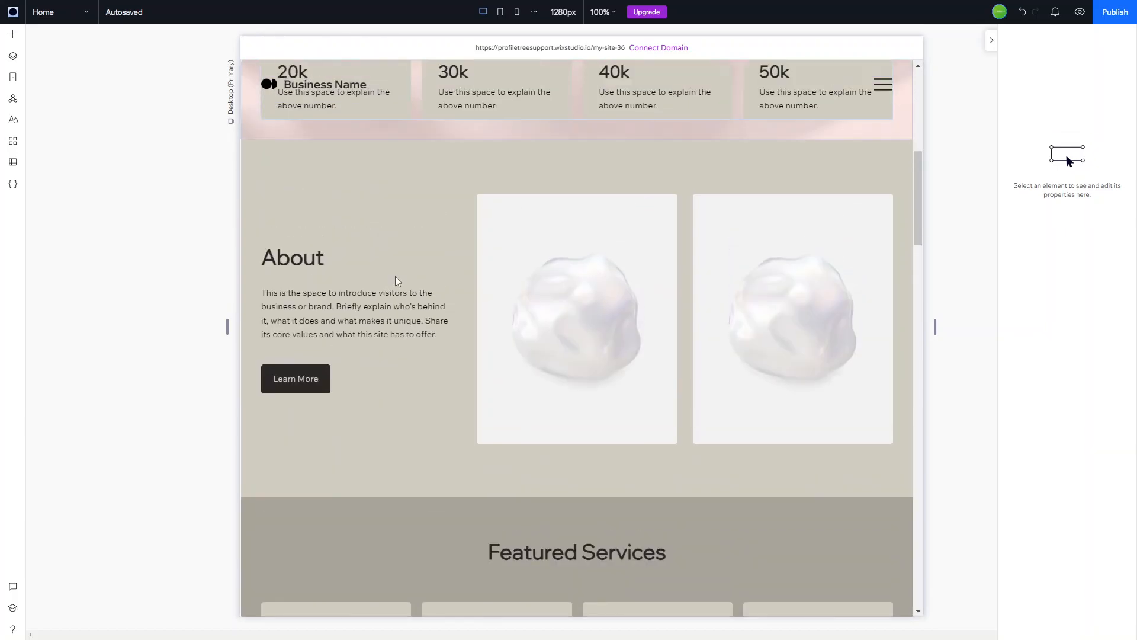
scroll(397, 281, down, 5)
scroll(396, 277, down, 4)
scroll(395, 277, up, 5)
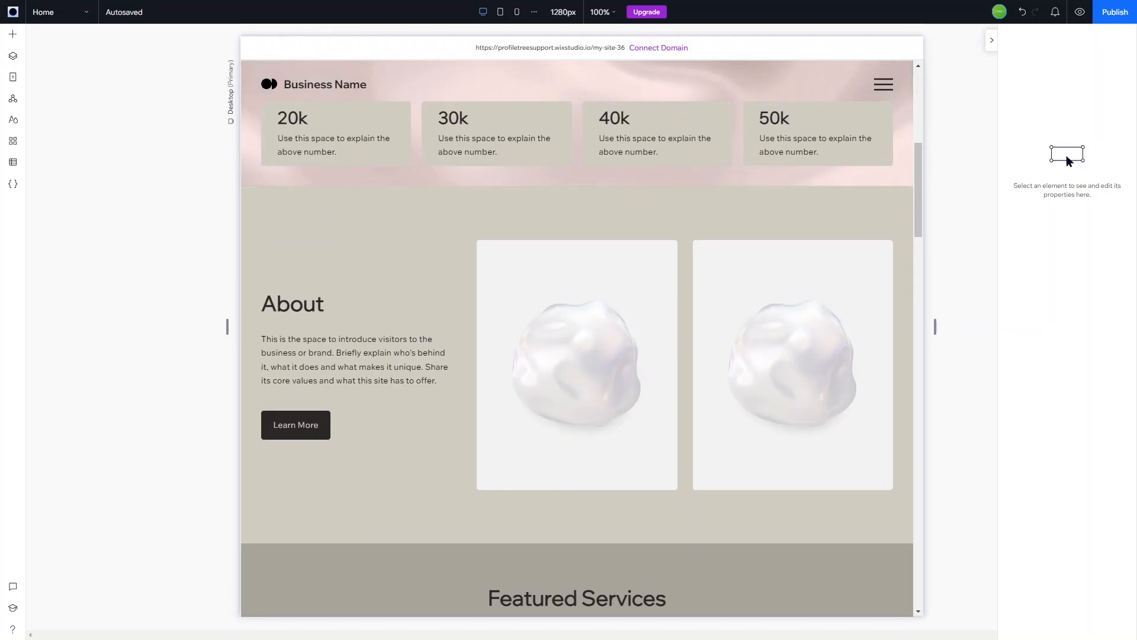
Step: Undo the last change and look over the Home page from the hero section to the partners section
key(ctrl+z)
scroll(444, 342, up, 4)
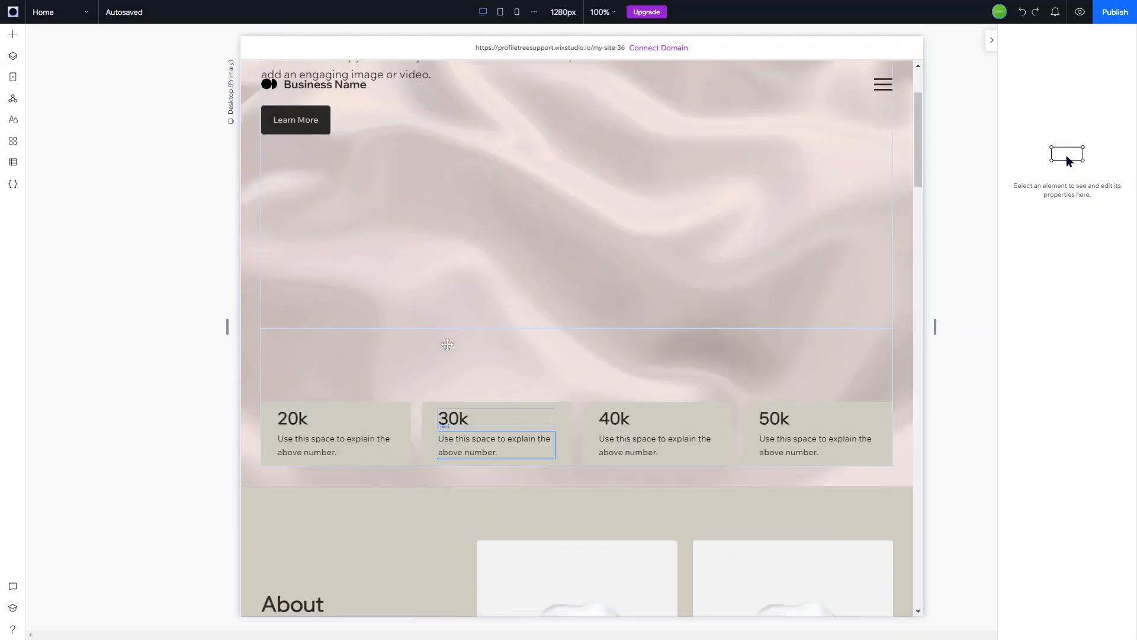
scroll(421, 357, down, 20)
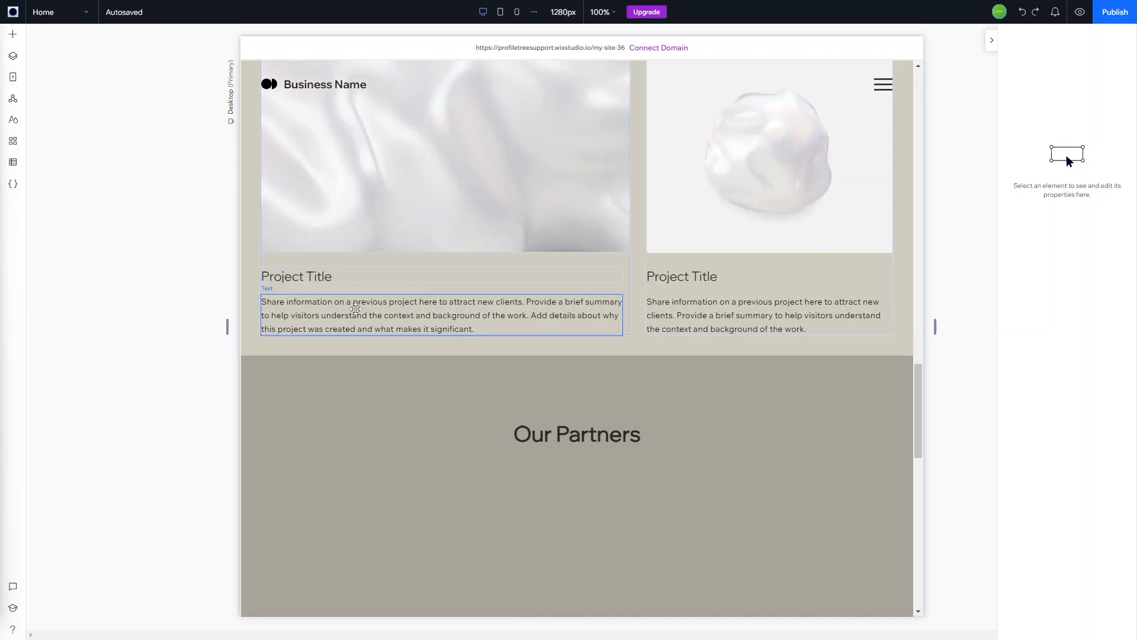
scroll(355, 309, up, 10)
scroll(355, 308, up, 6)
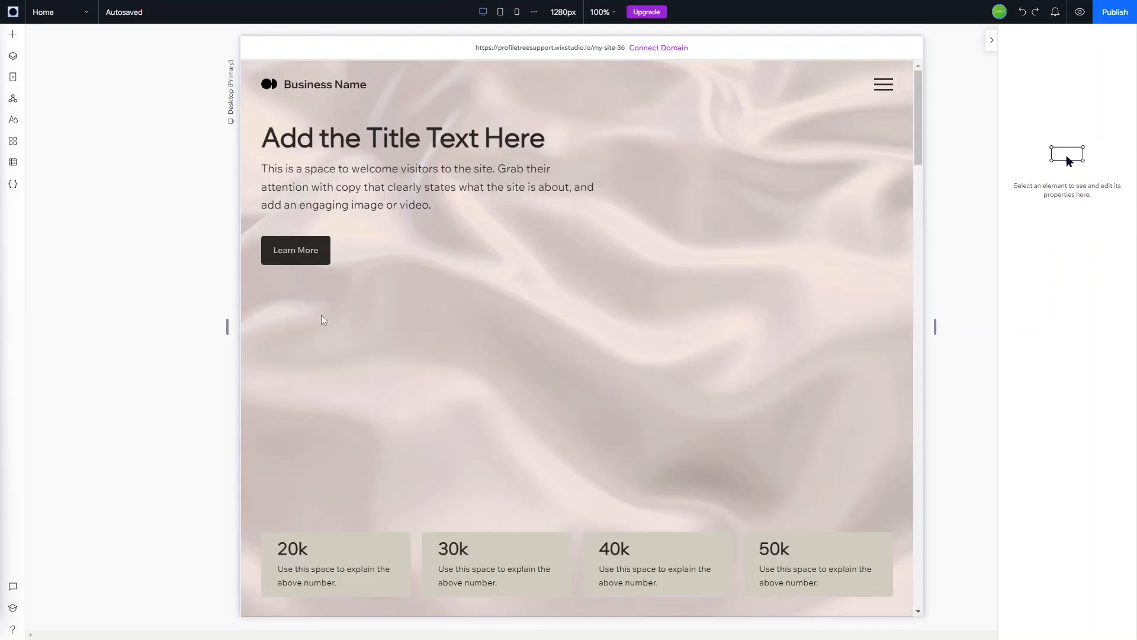